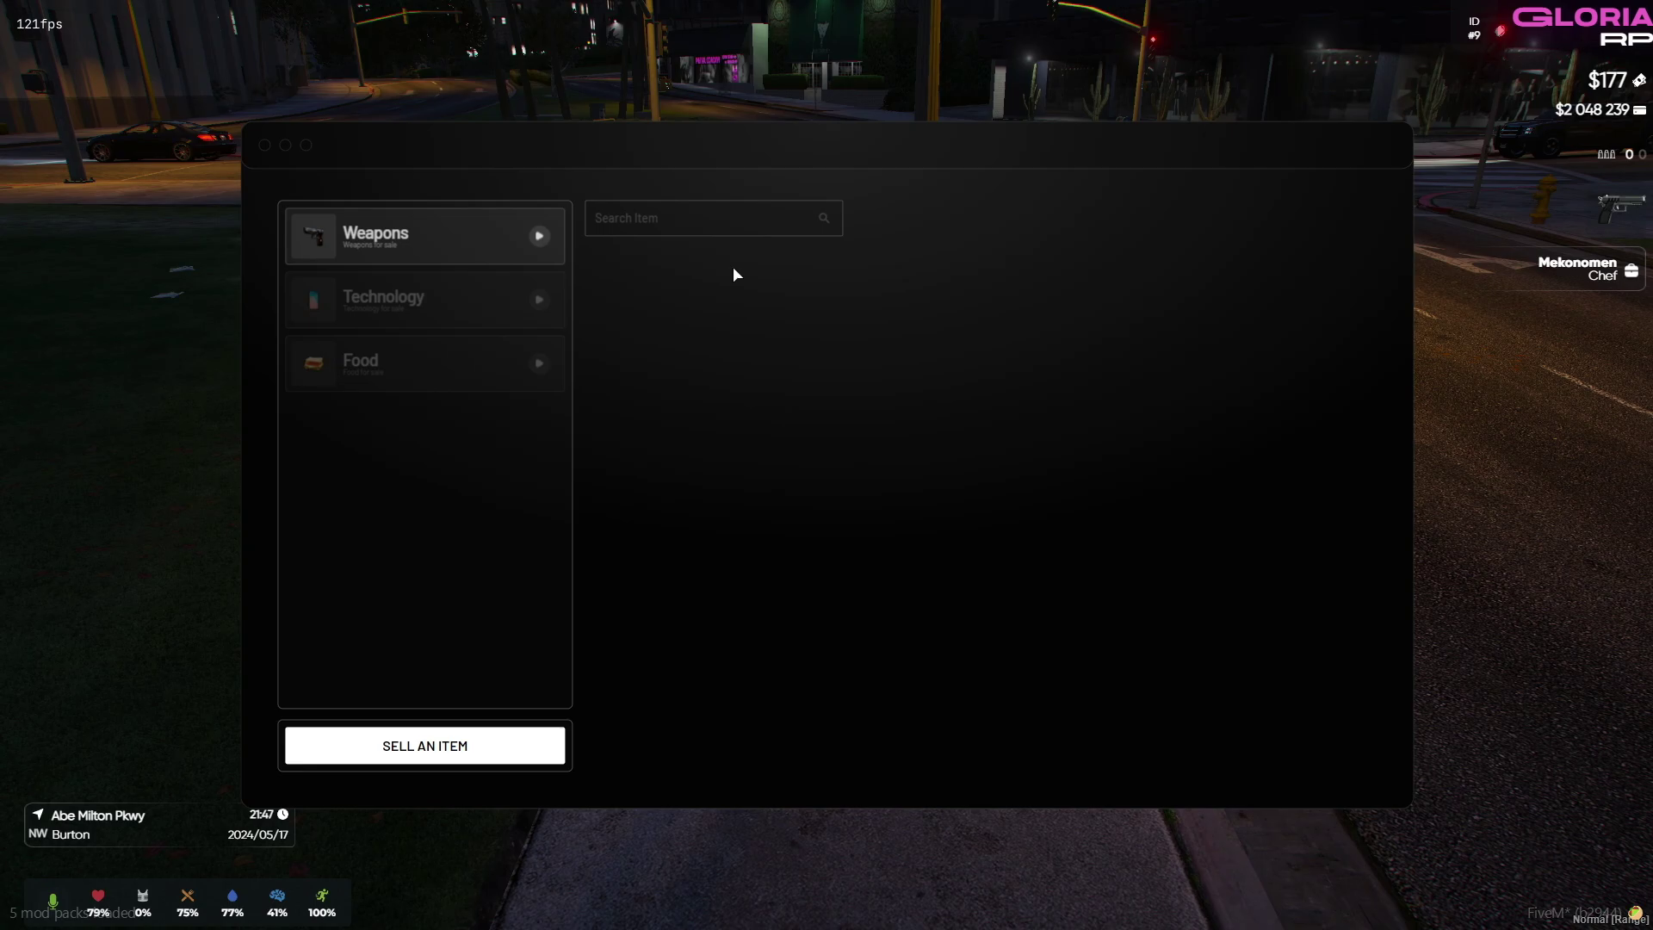
Step: List one Pistol for sale in the marketplace at a price of 10000
{"action": "left_click", "coordinate": [443, 749]}
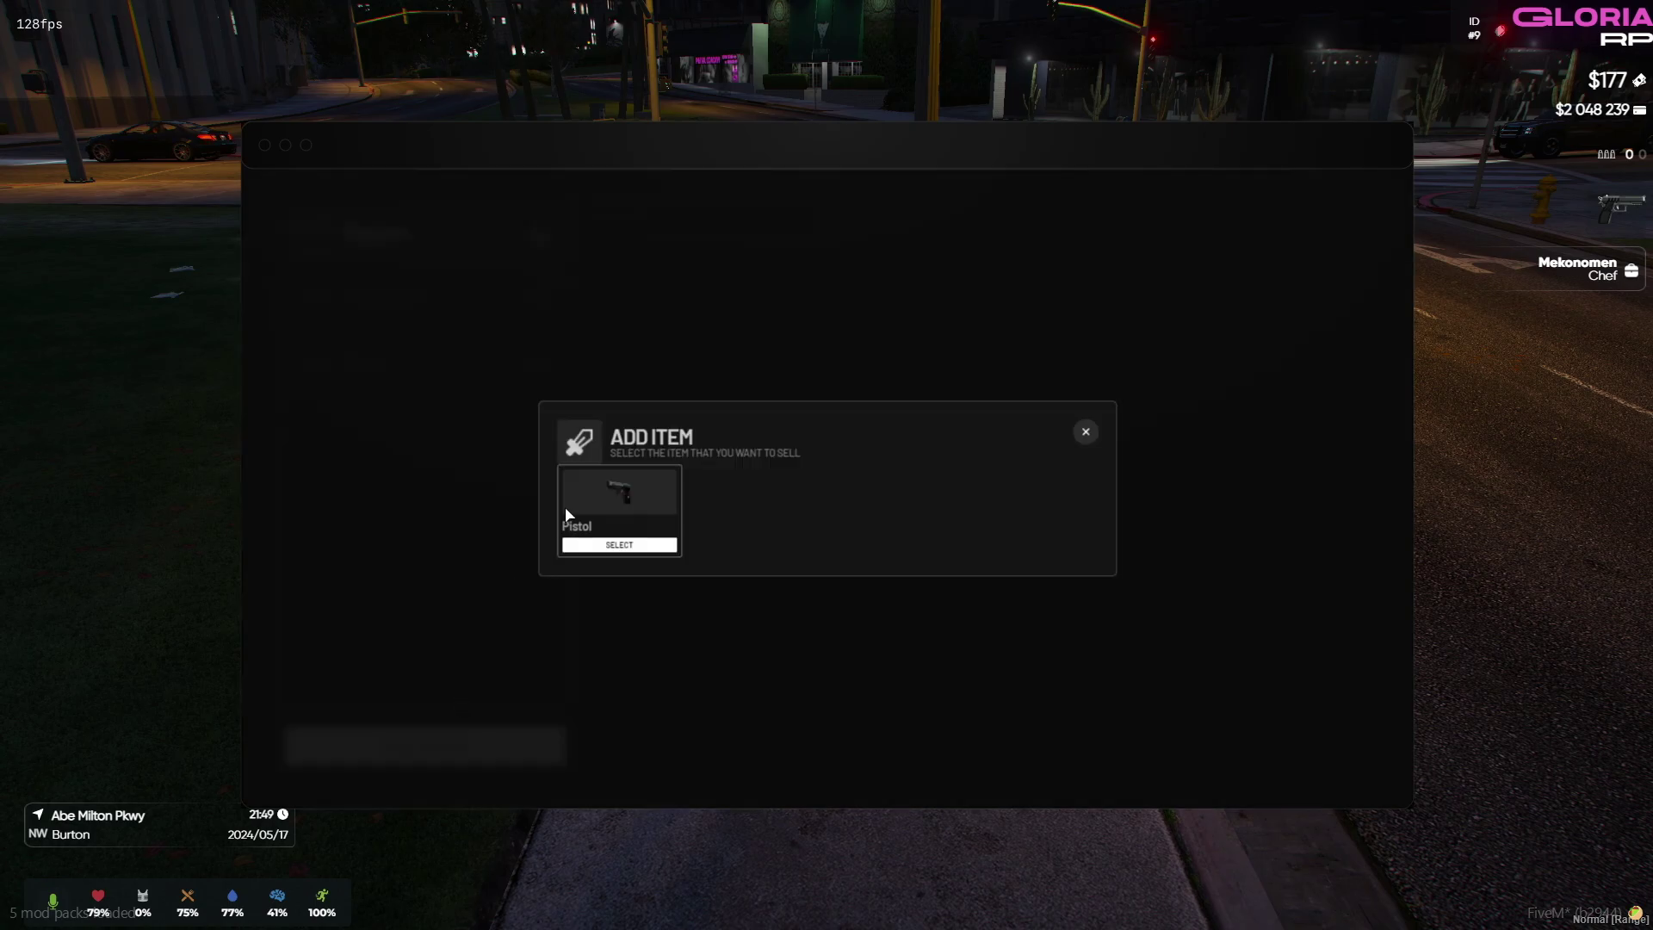
{"action": "left_click", "coordinate": [612, 547]}
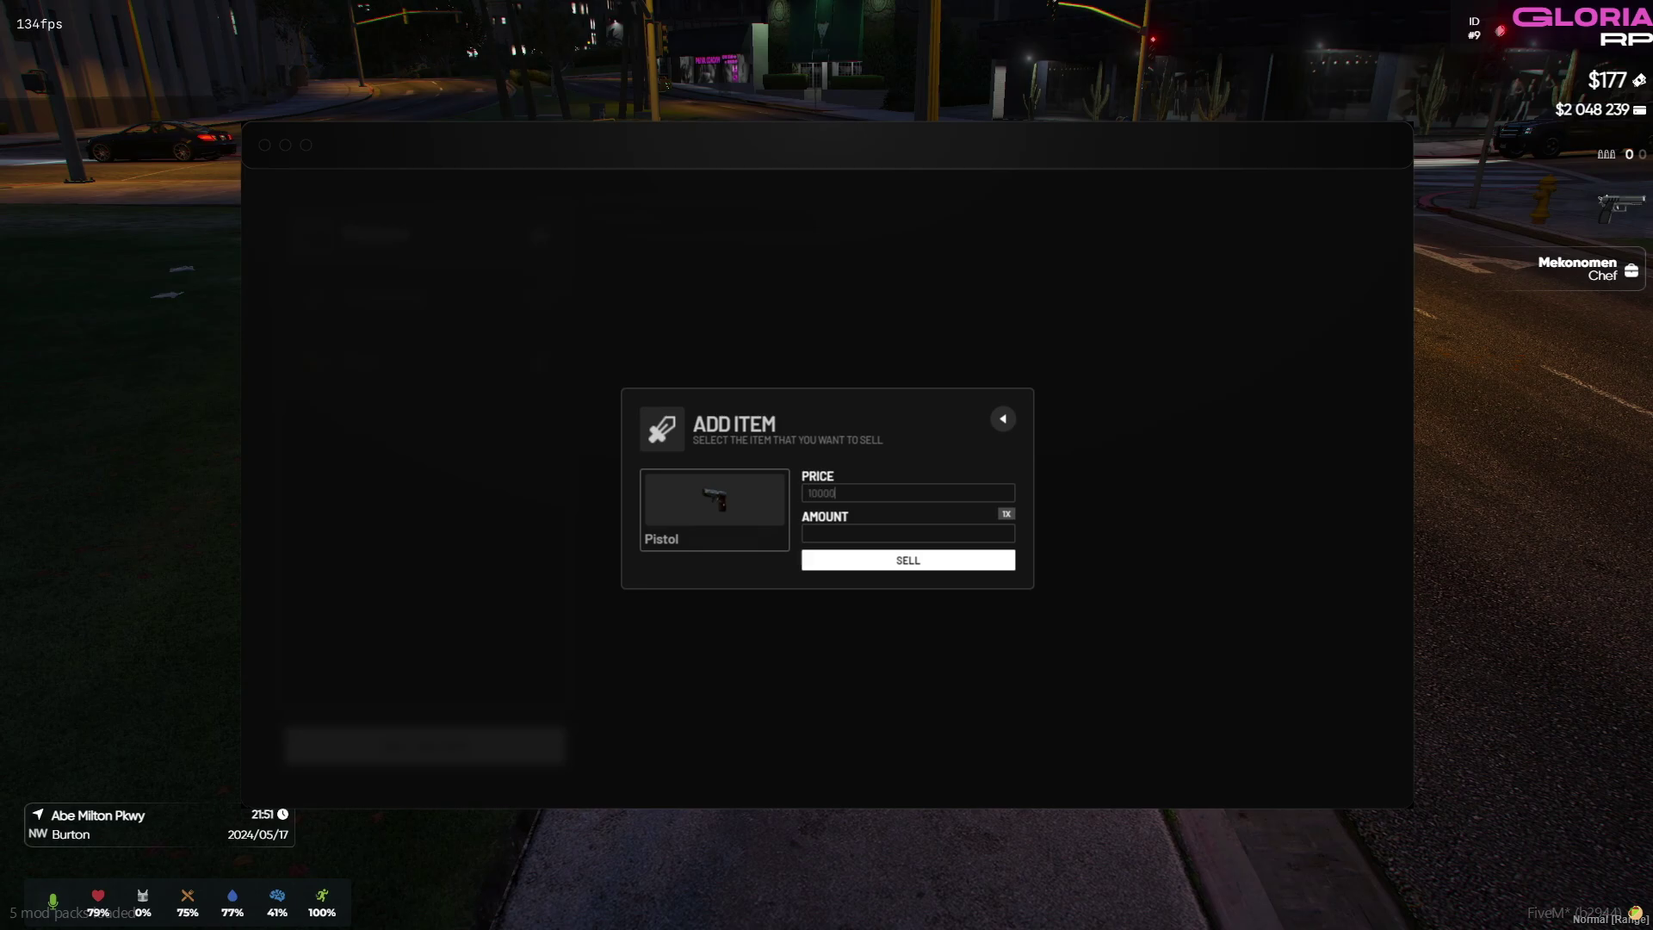
{"action": "type", "text": "1"}
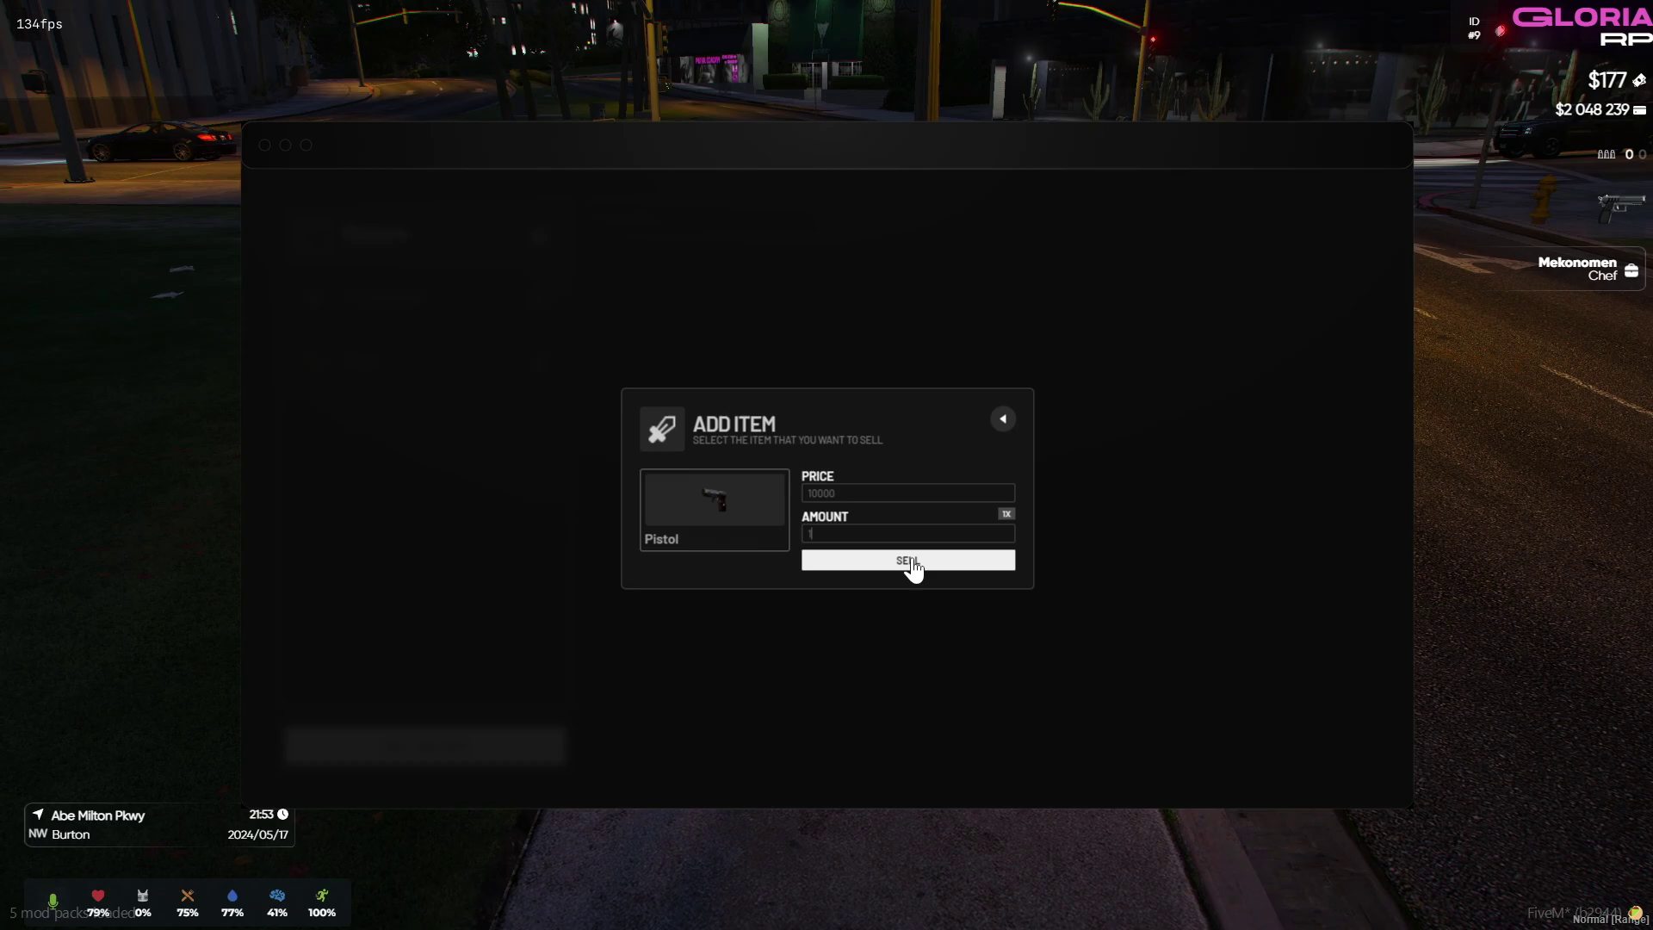
{"action": "left_click", "coordinate": [909, 561]}
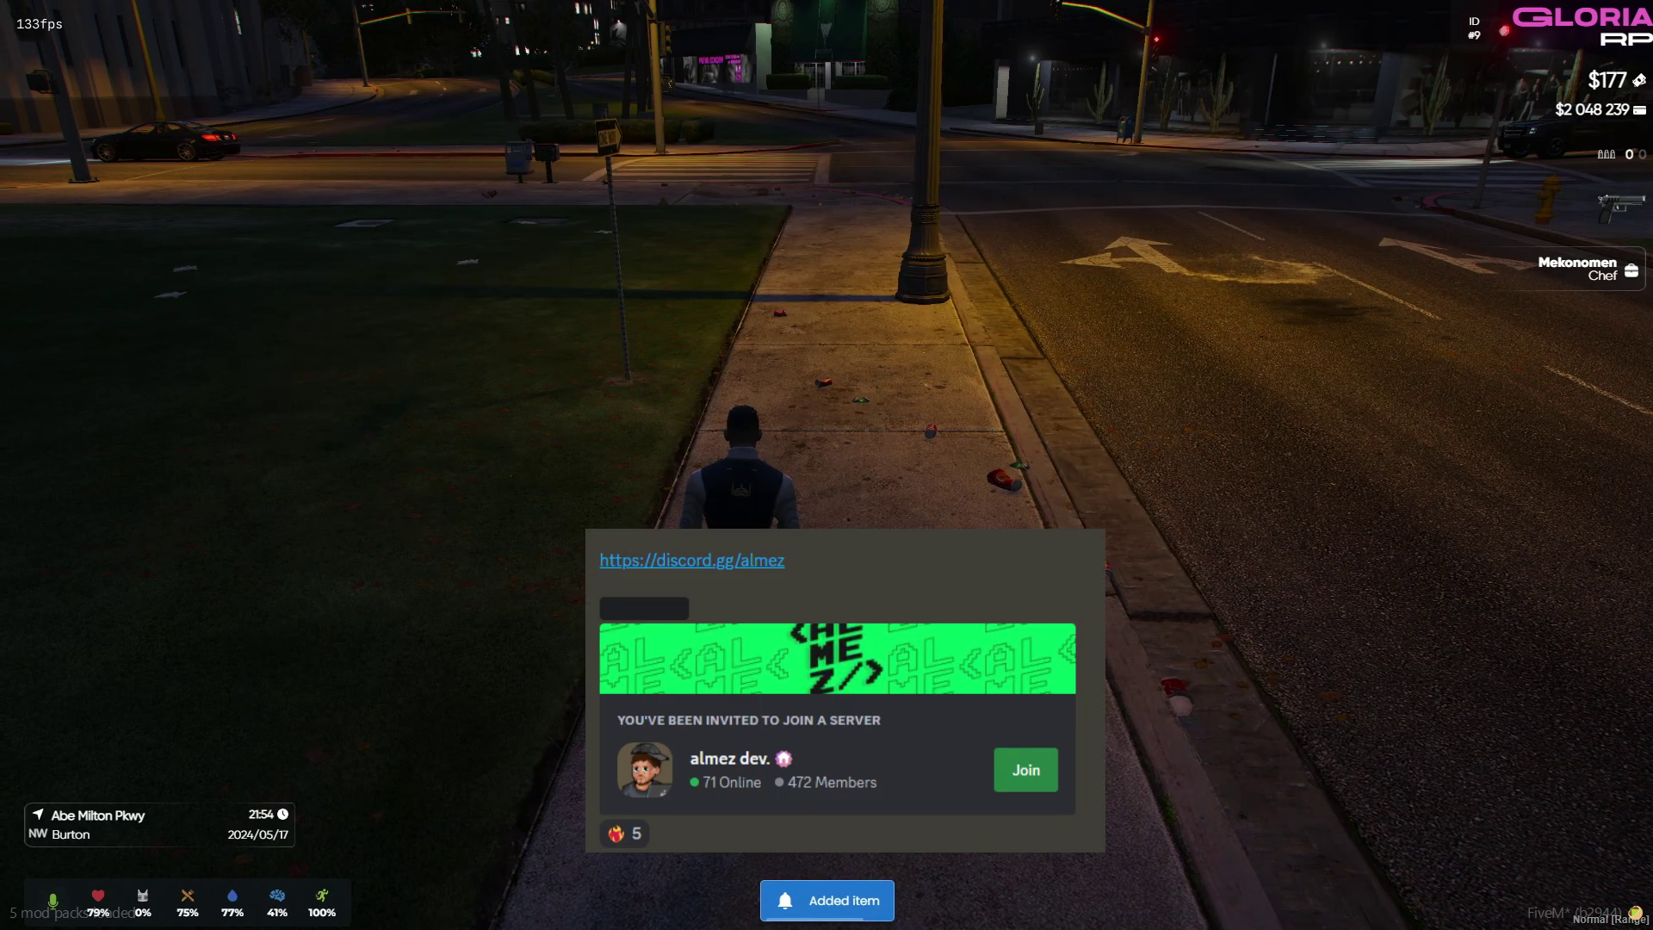
Step: Reopen /marketplace, browse the Technology and Food categories, then inspect the Pistol under Weapons
{"action": "key", "text": "t"}
{"action": "key", "text": "Up"}
{"action": "key", "text": "Return"}
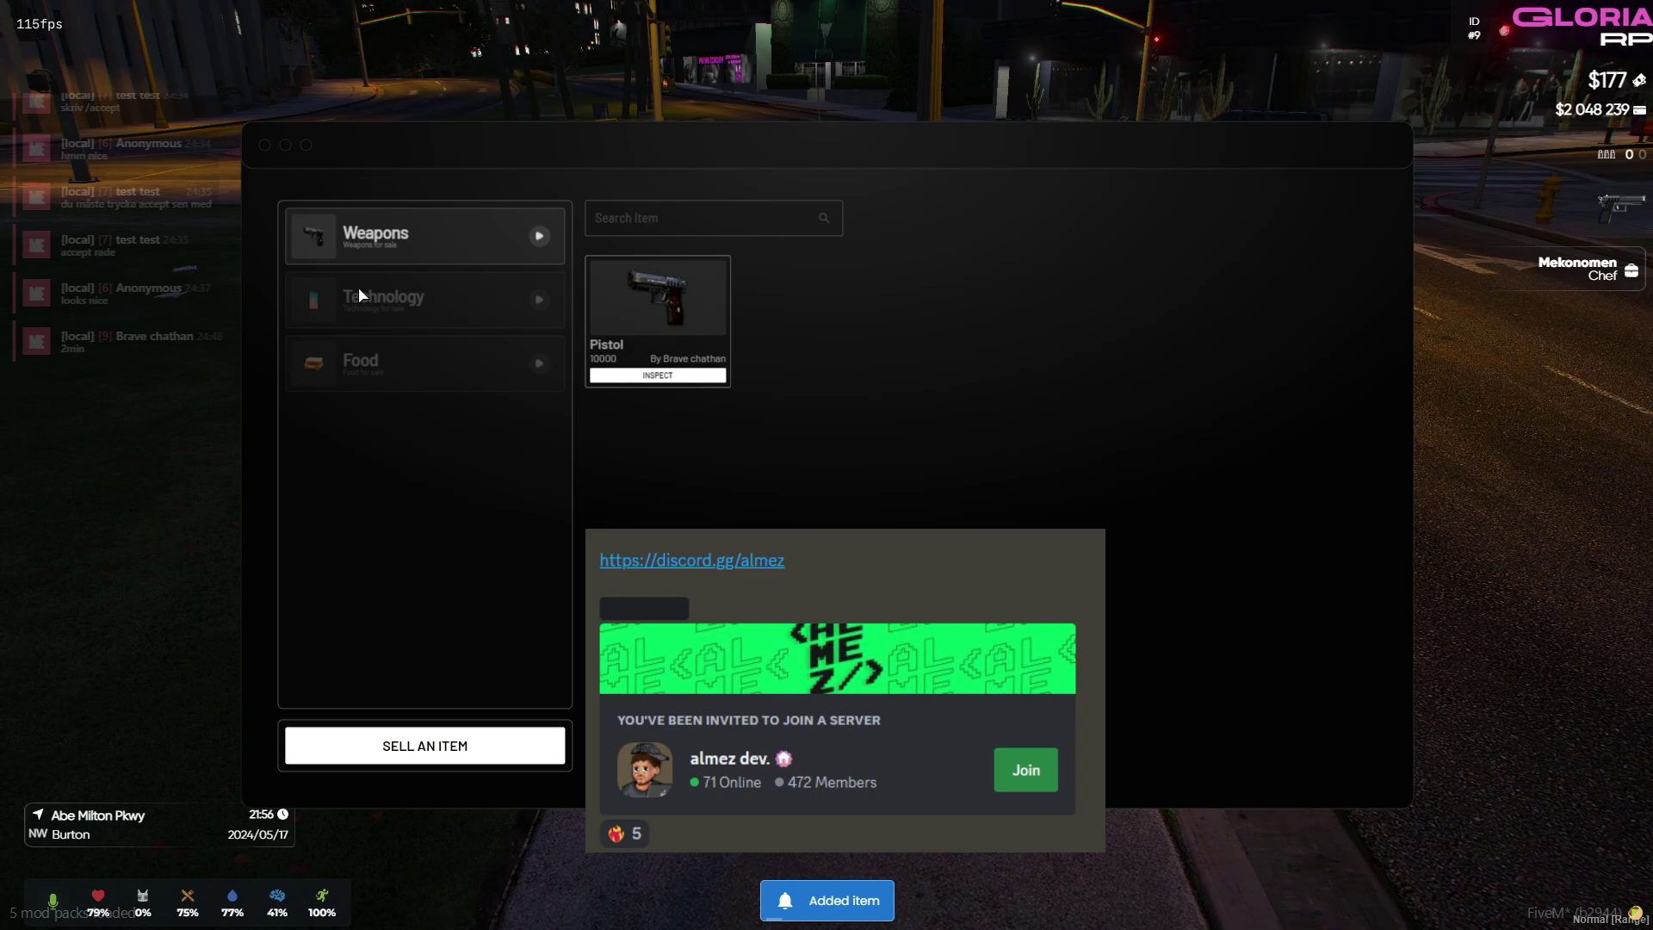
{"action": "left_click", "coordinate": [540, 301]}
{"action": "left_click", "coordinate": [538, 360]}
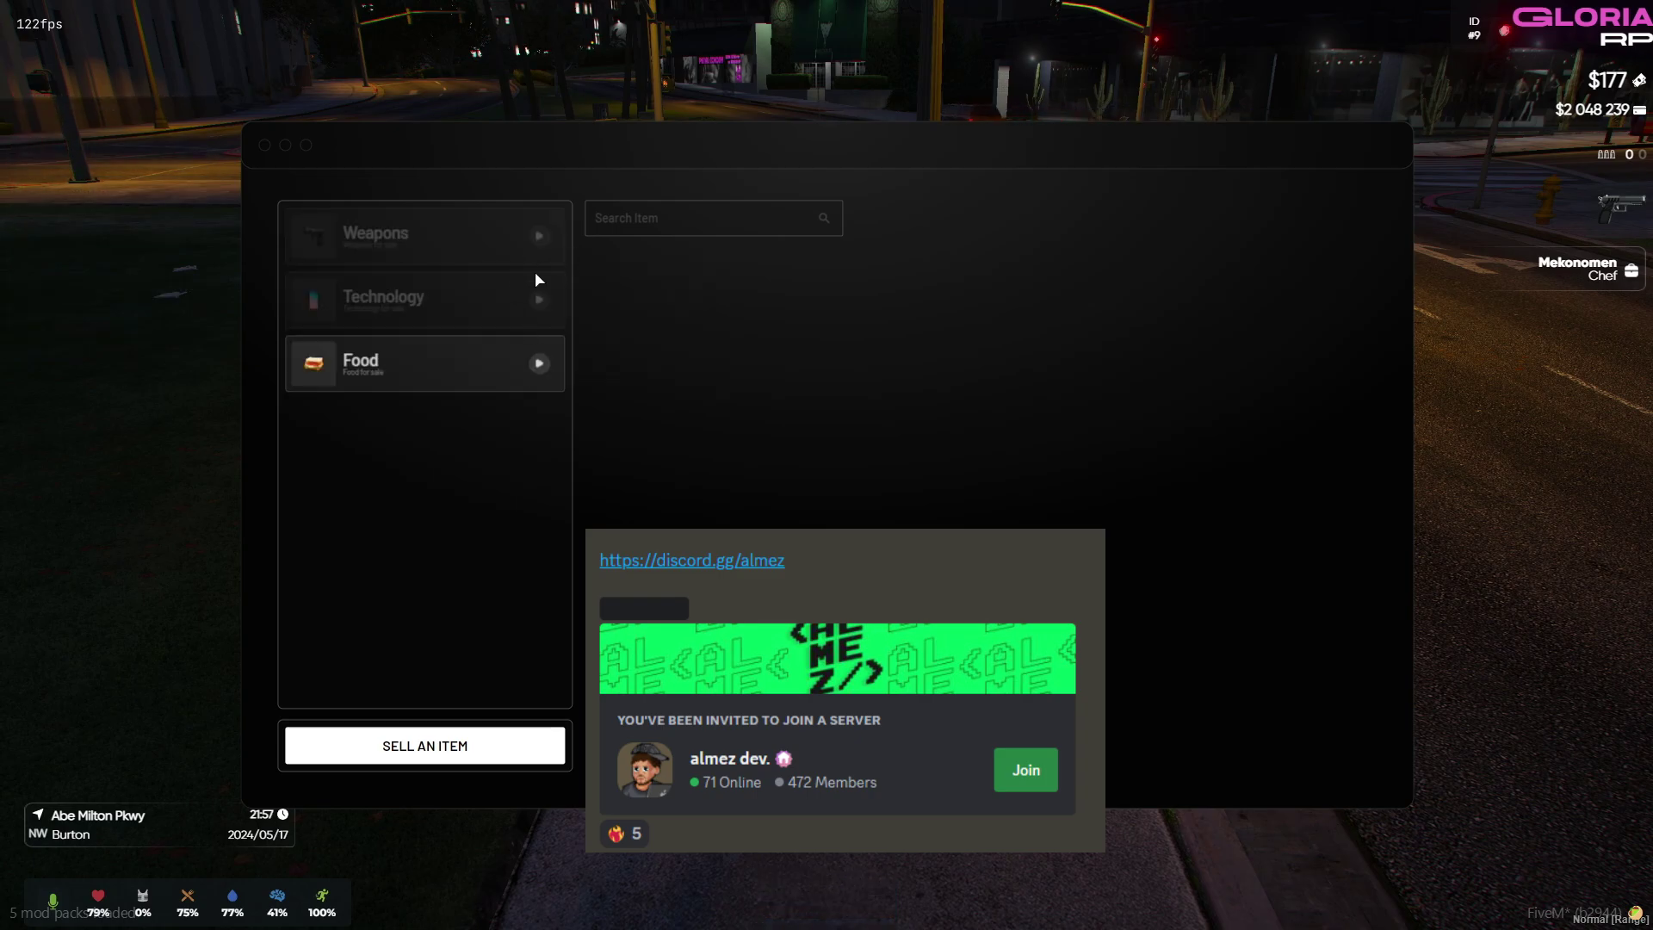
{"action": "left_click", "coordinate": [540, 235]}
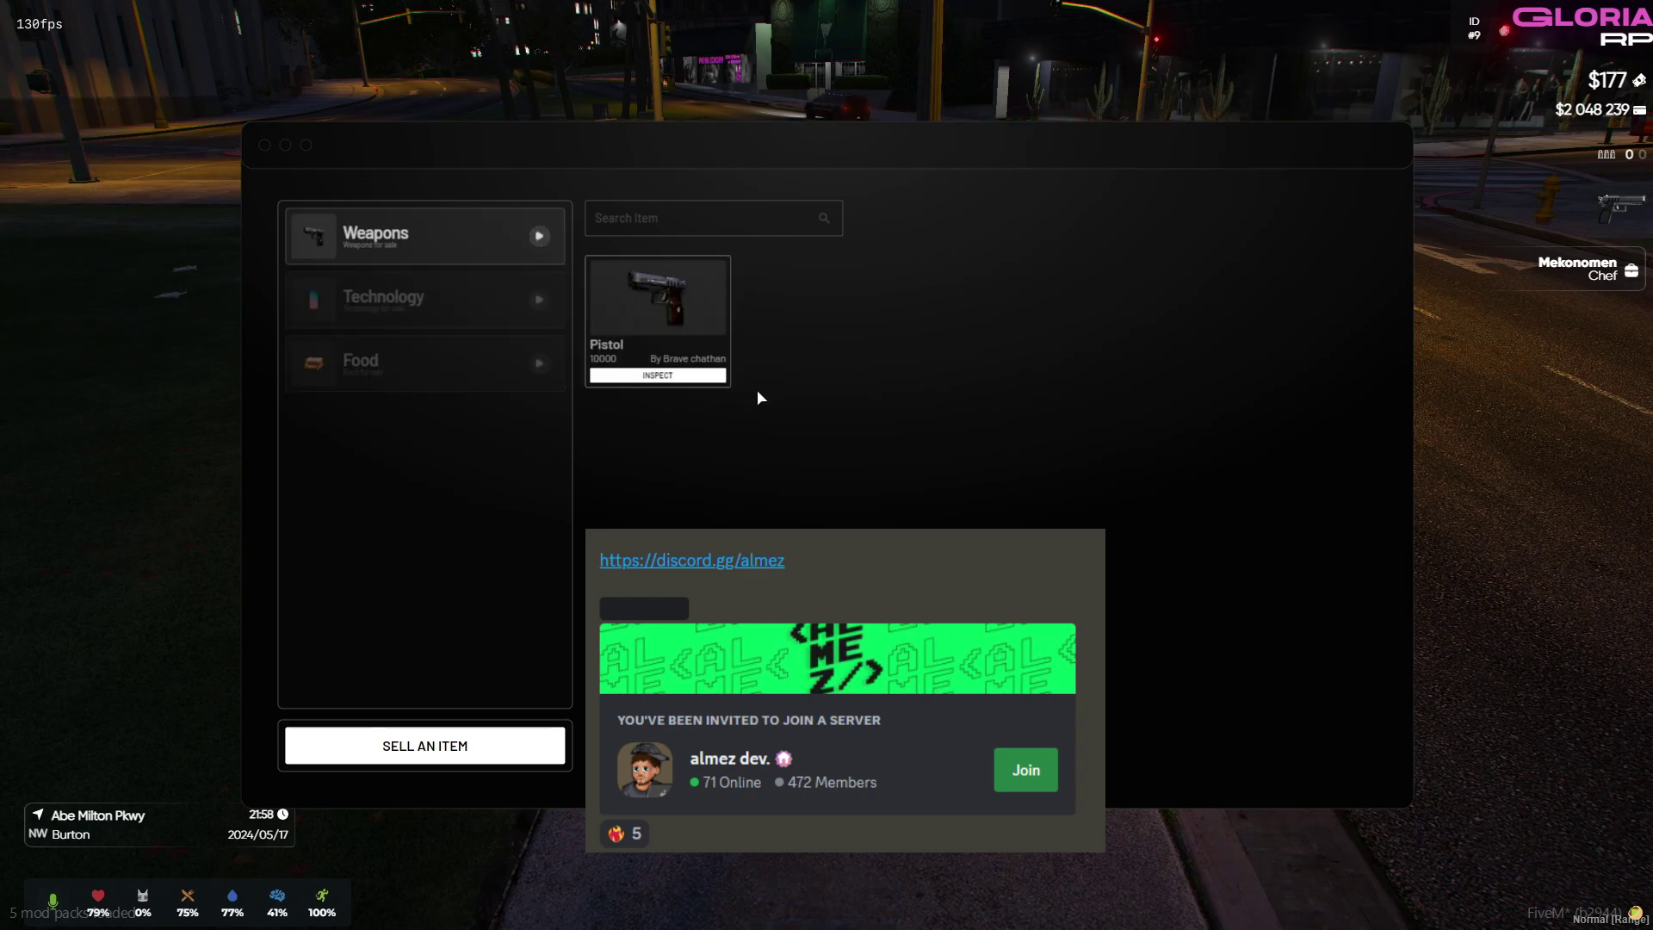
{"action": "left_click", "coordinate": [672, 377]}
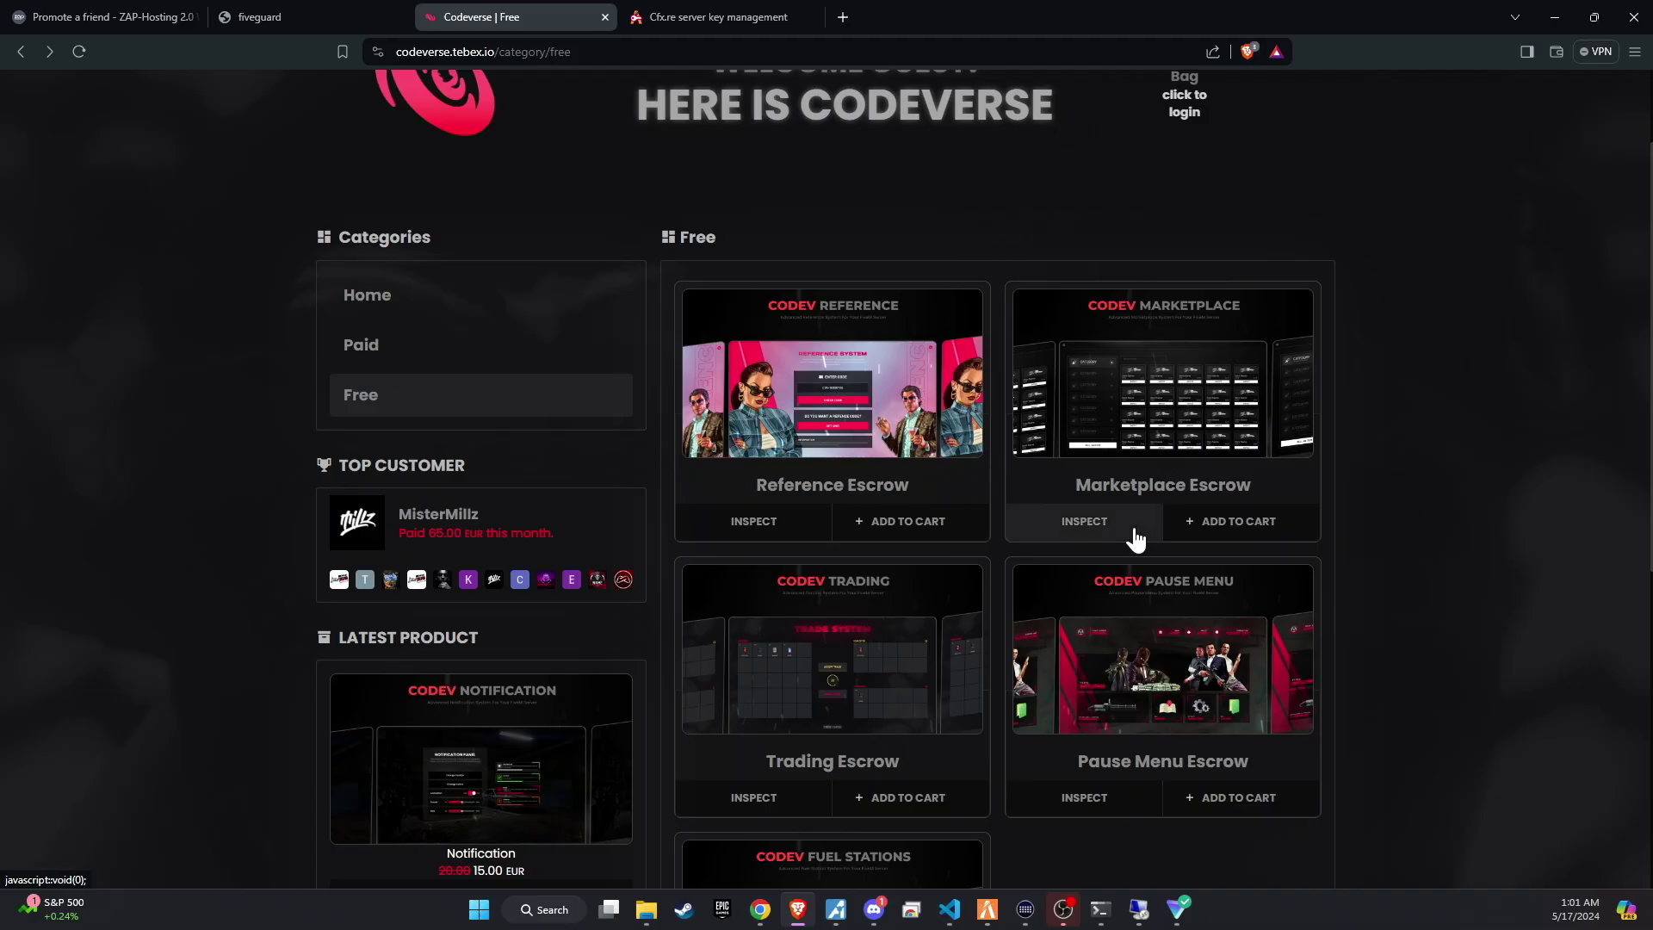
Step: Check out the free Marketplace Escrow at €0.00 and start its Keymaster asset download
{"action": "left_click", "coordinate": [1199, 522]}
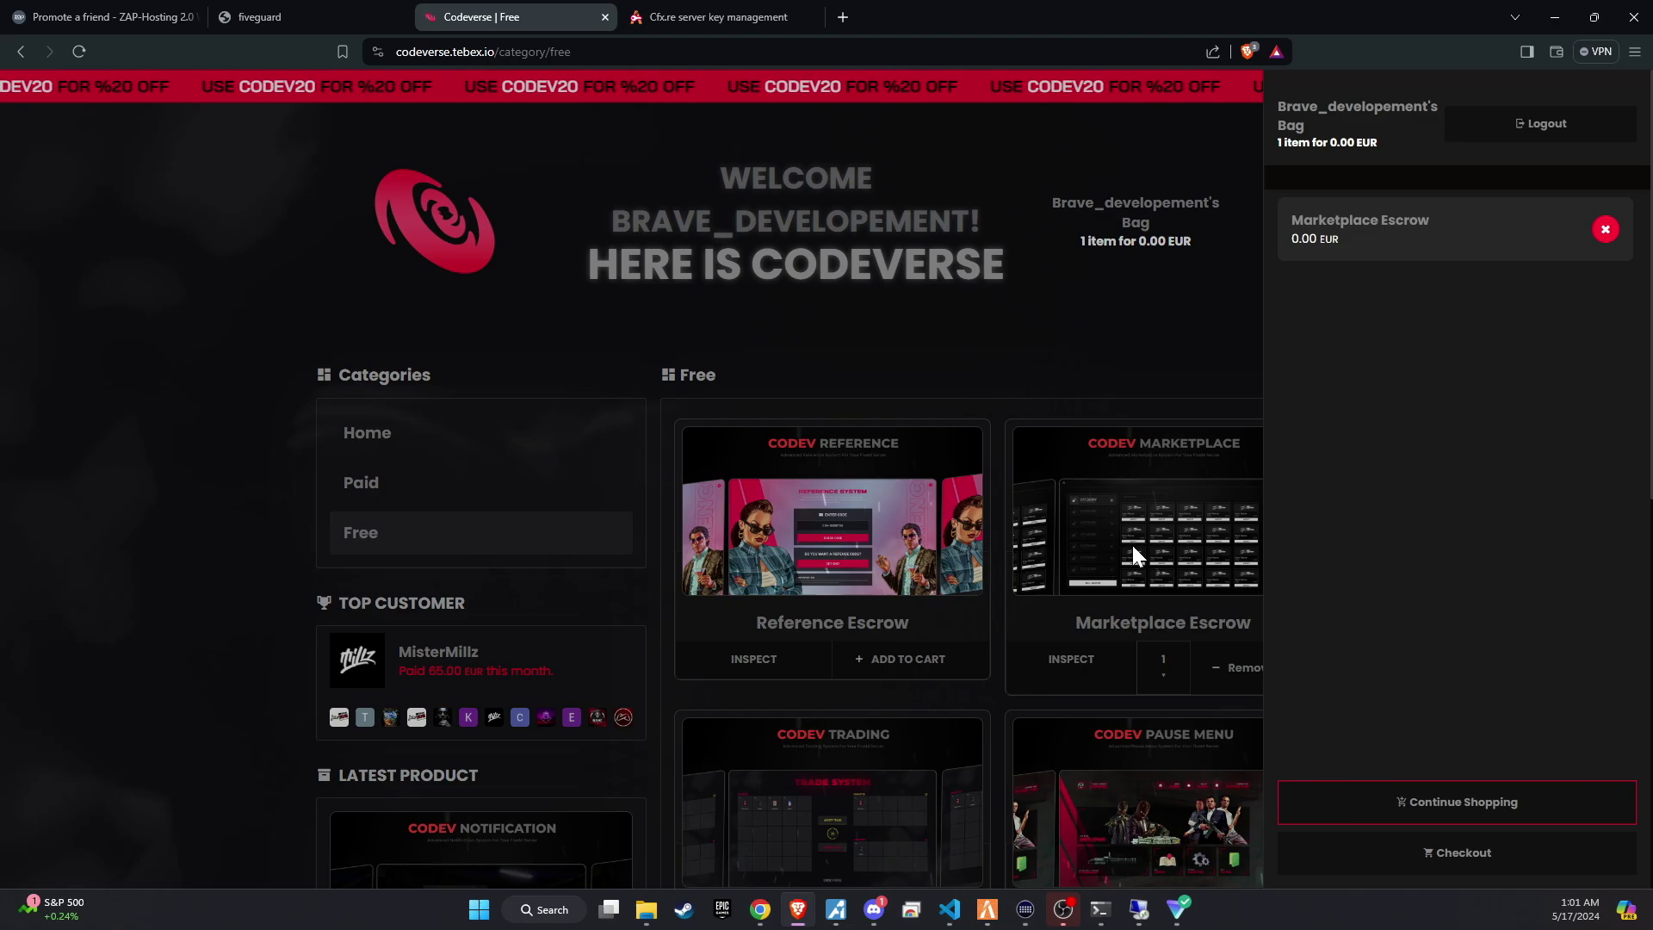
{"action": "left_click", "coordinate": [1476, 848]}
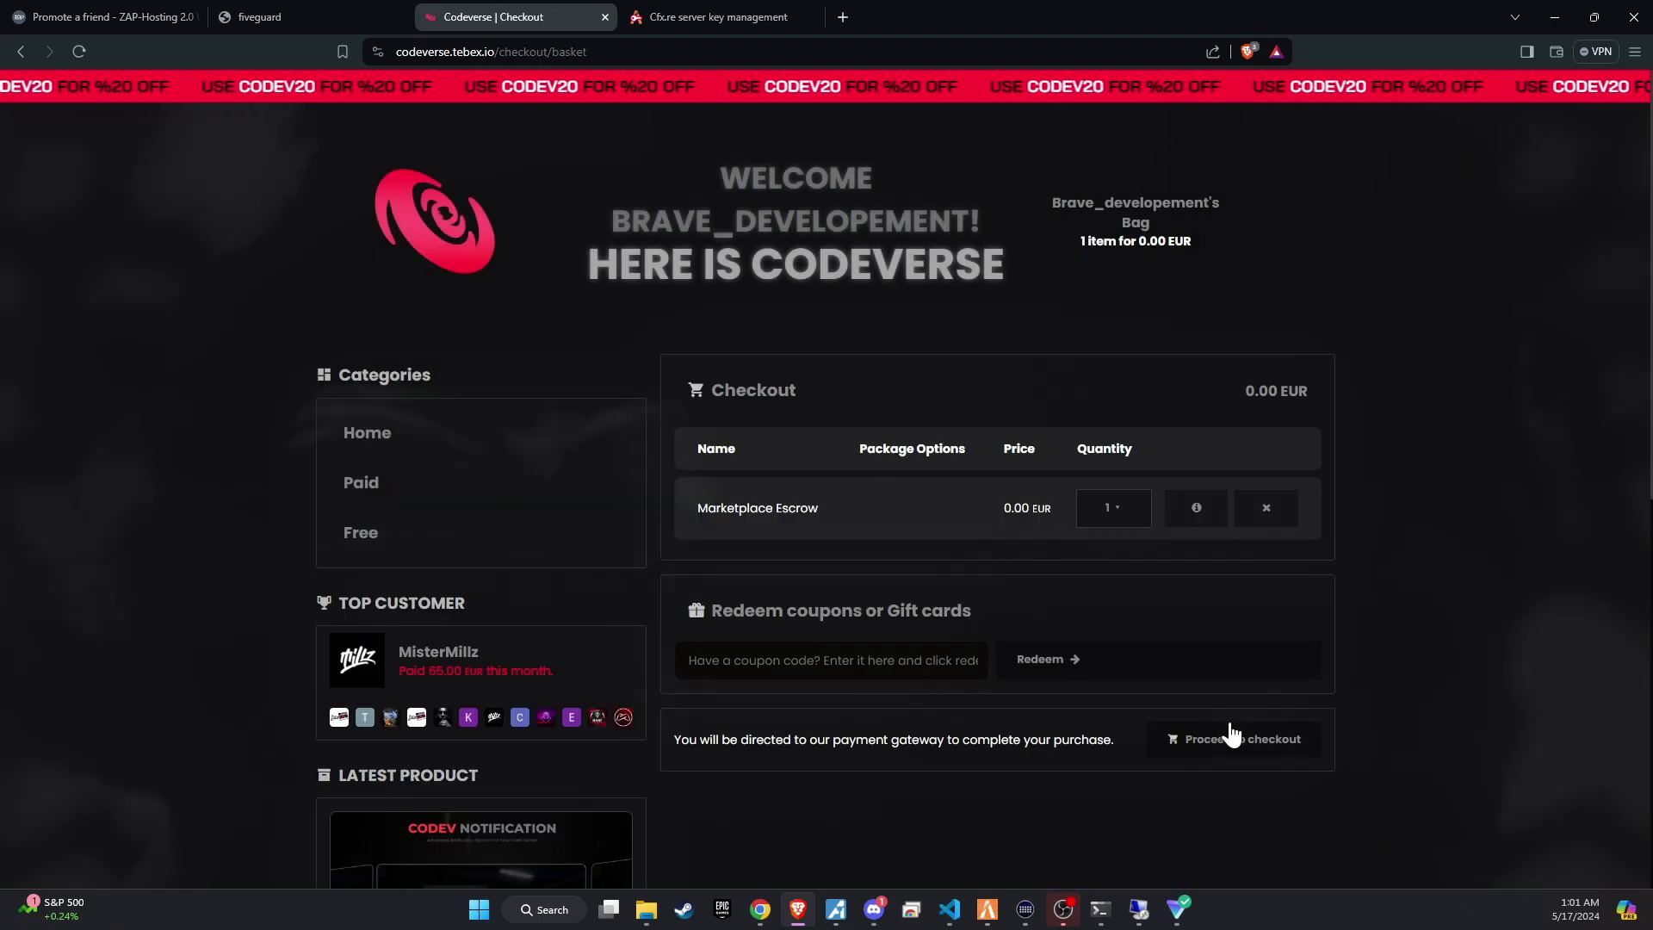
{"action": "left_click", "coordinate": [1224, 744]}
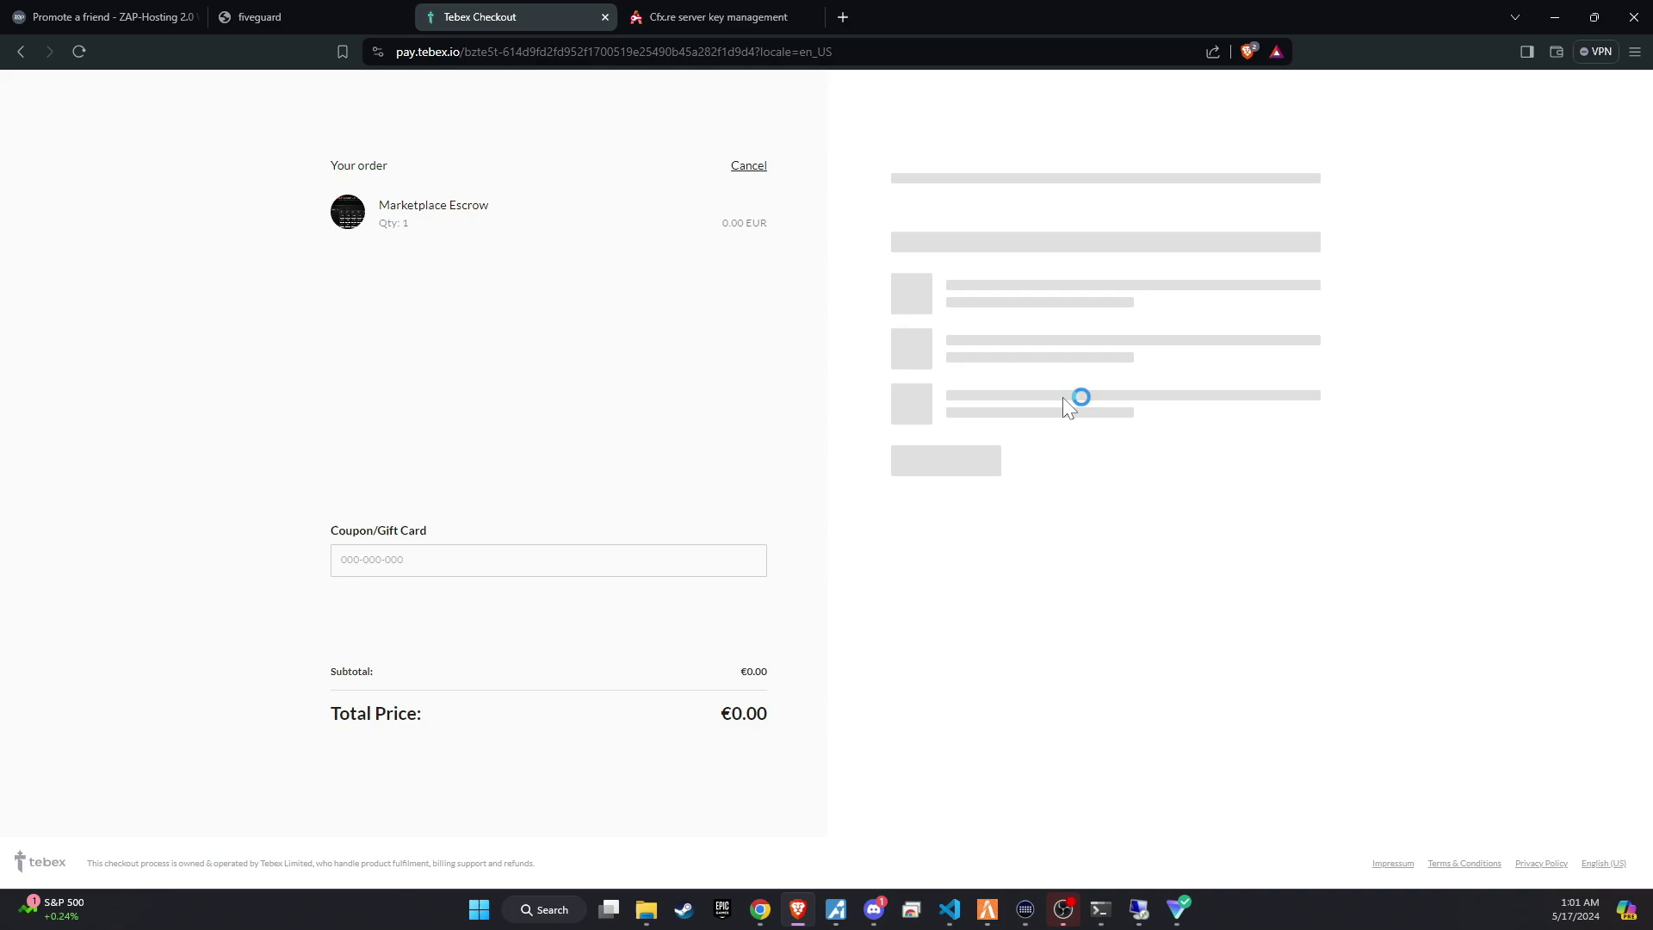
{"action": "left_click", "coordinate": [956, 506]}
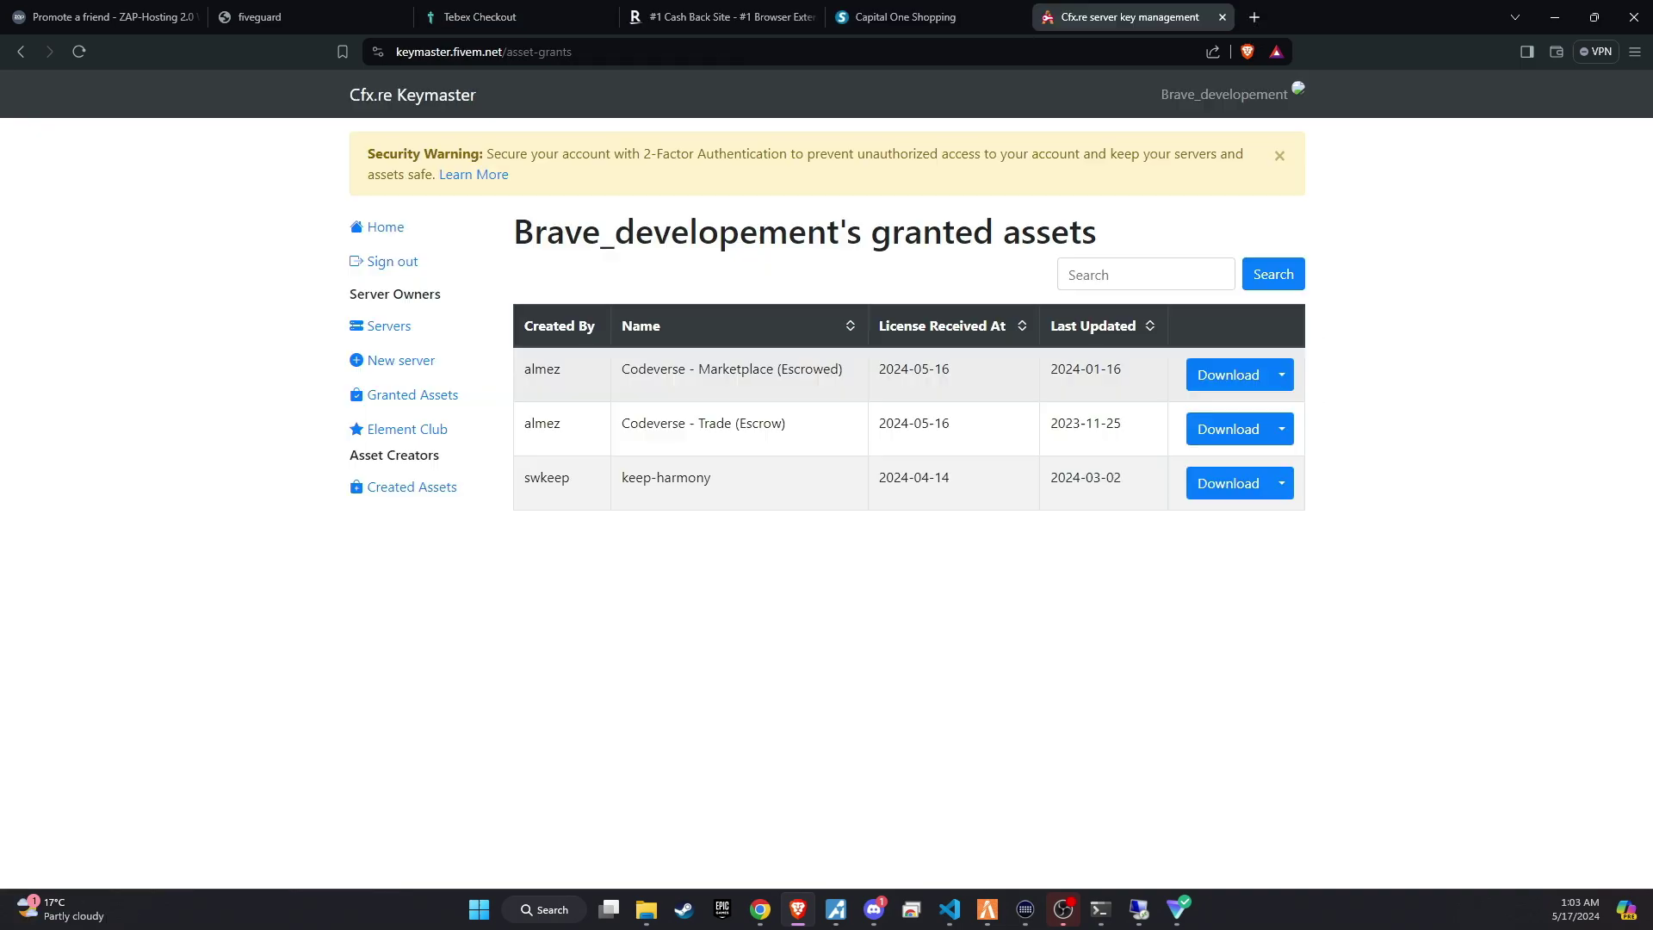
{"action": "left_click_drag", "start_coordinate": [843, 369], "coordinate": [678, 368]}
{"action": "left_click", "coordinate": [1247, 378]}
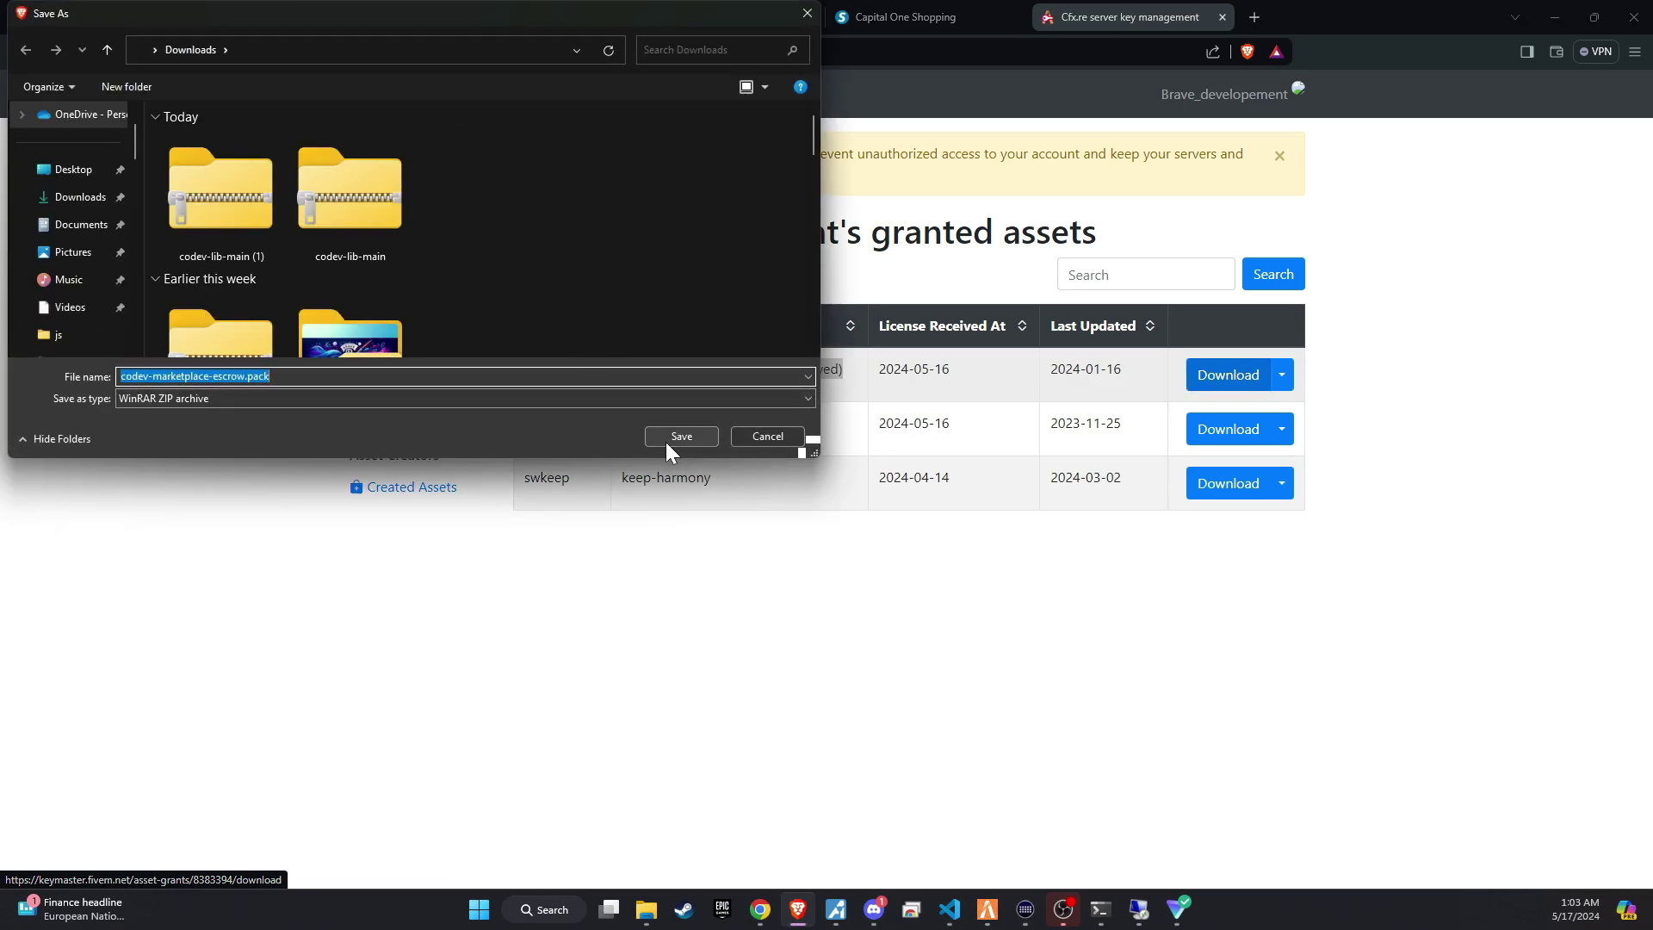
Step: Save codev-marketplace-escrow.pack and the codev-lib repository ZIP into Downloads
{"action": "left_click", "coordinate": [668, 441]}
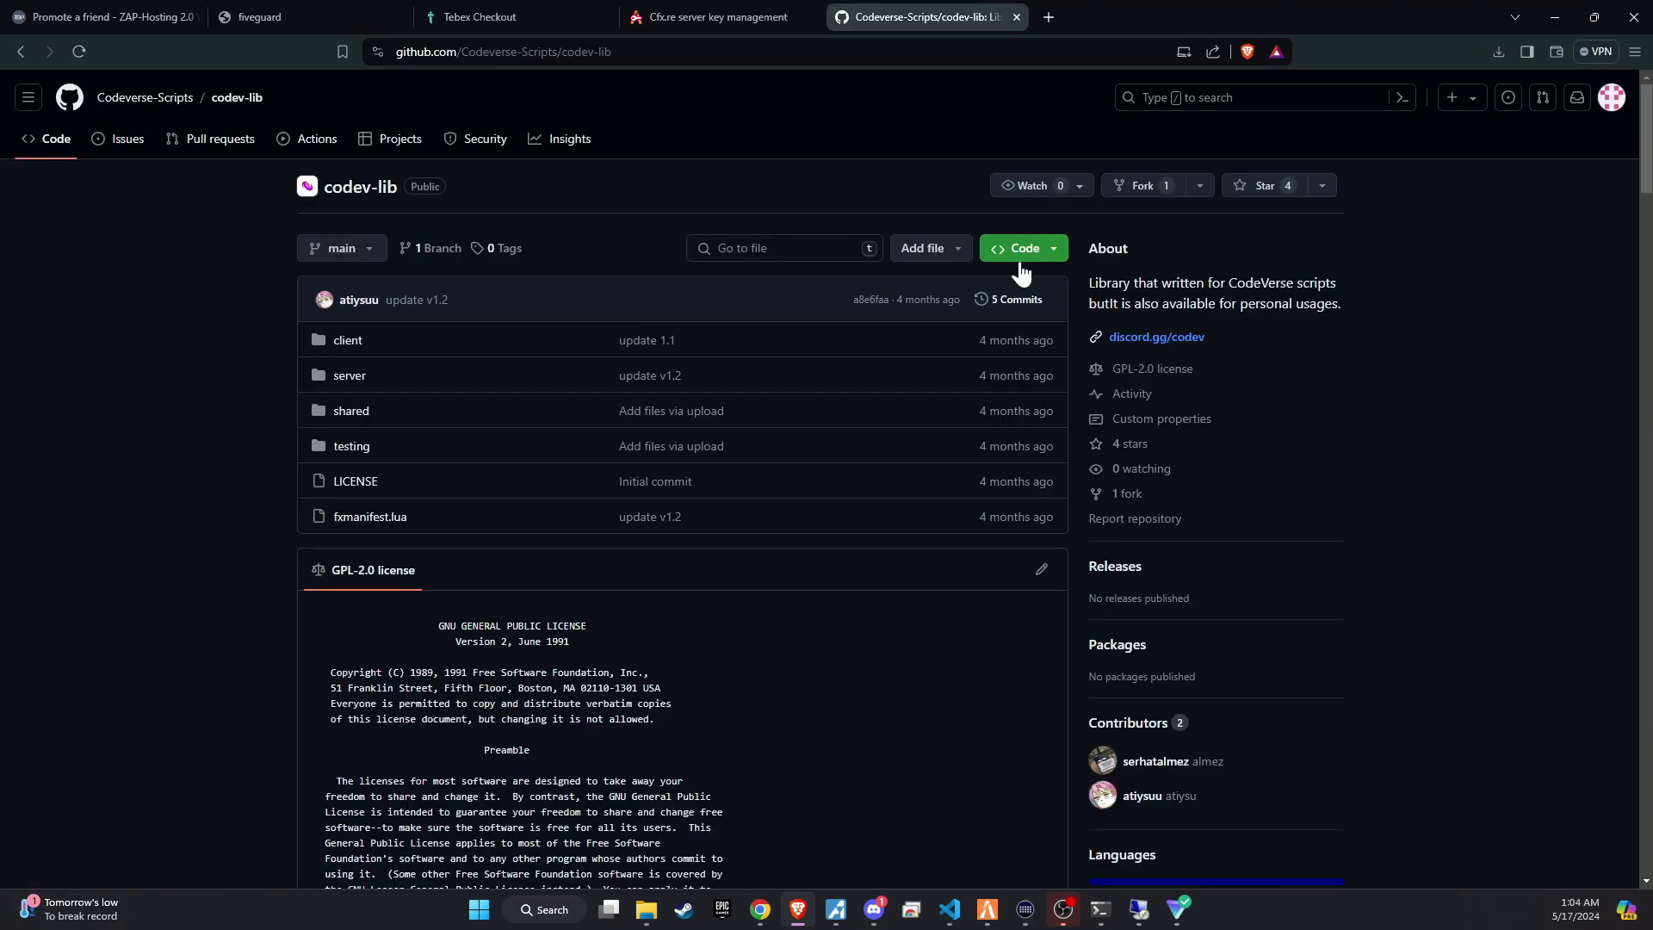
{"action": "left_click", "coordinate": [1013, 257]}
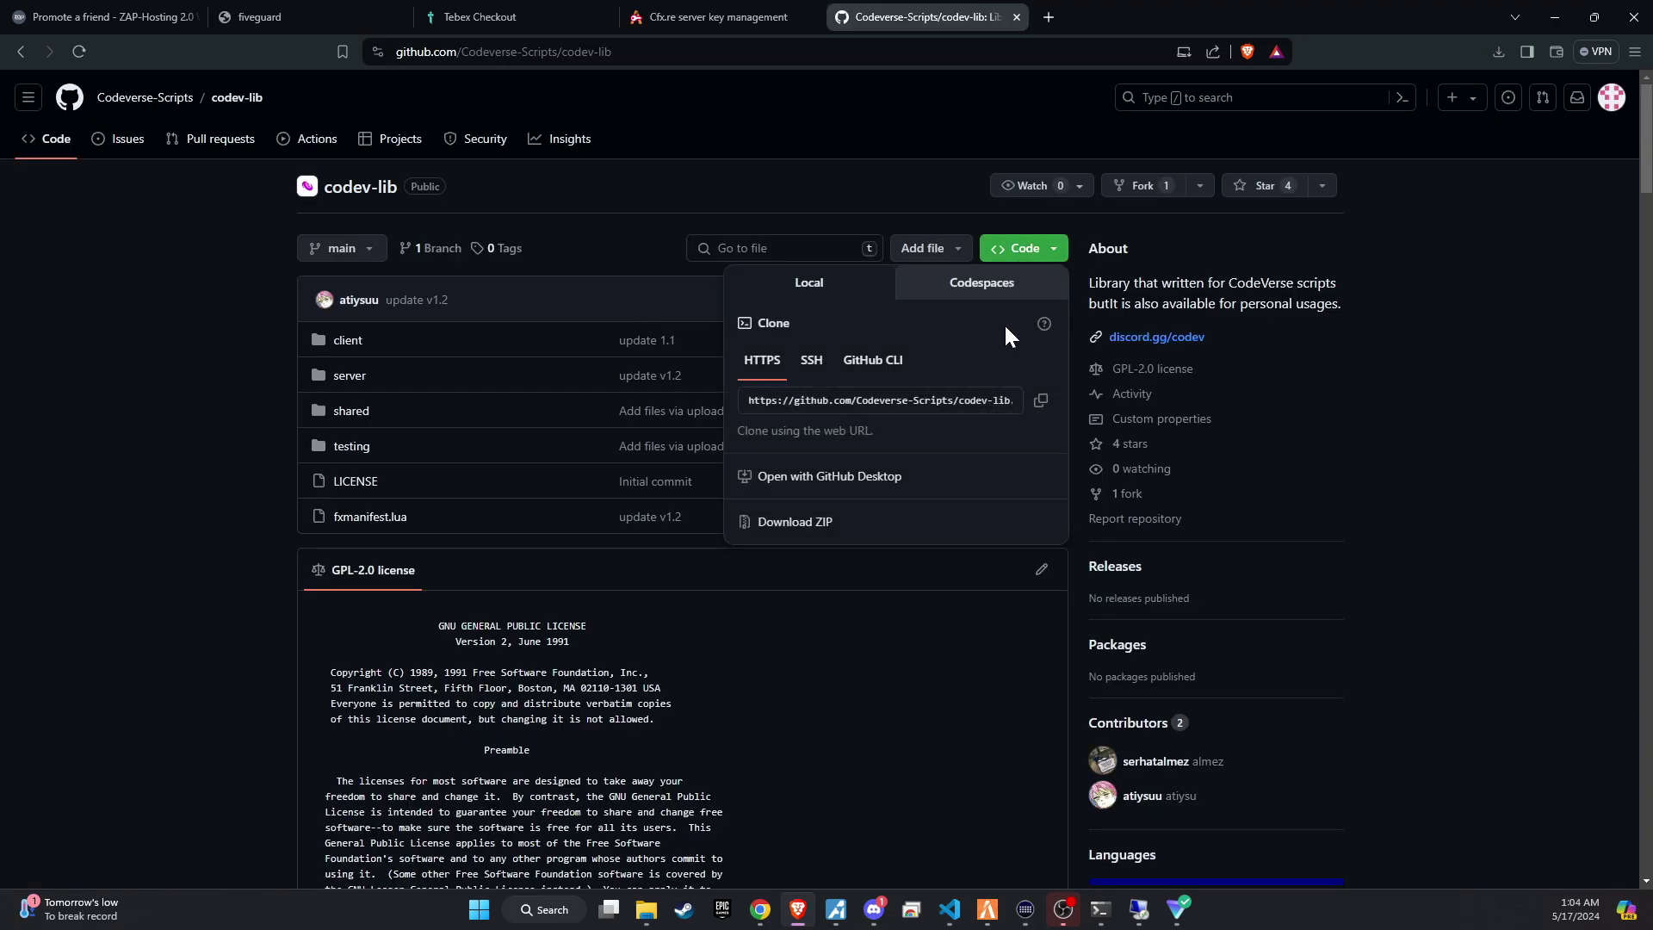
{"action": "left_click", "coordinate": [952, 525]}
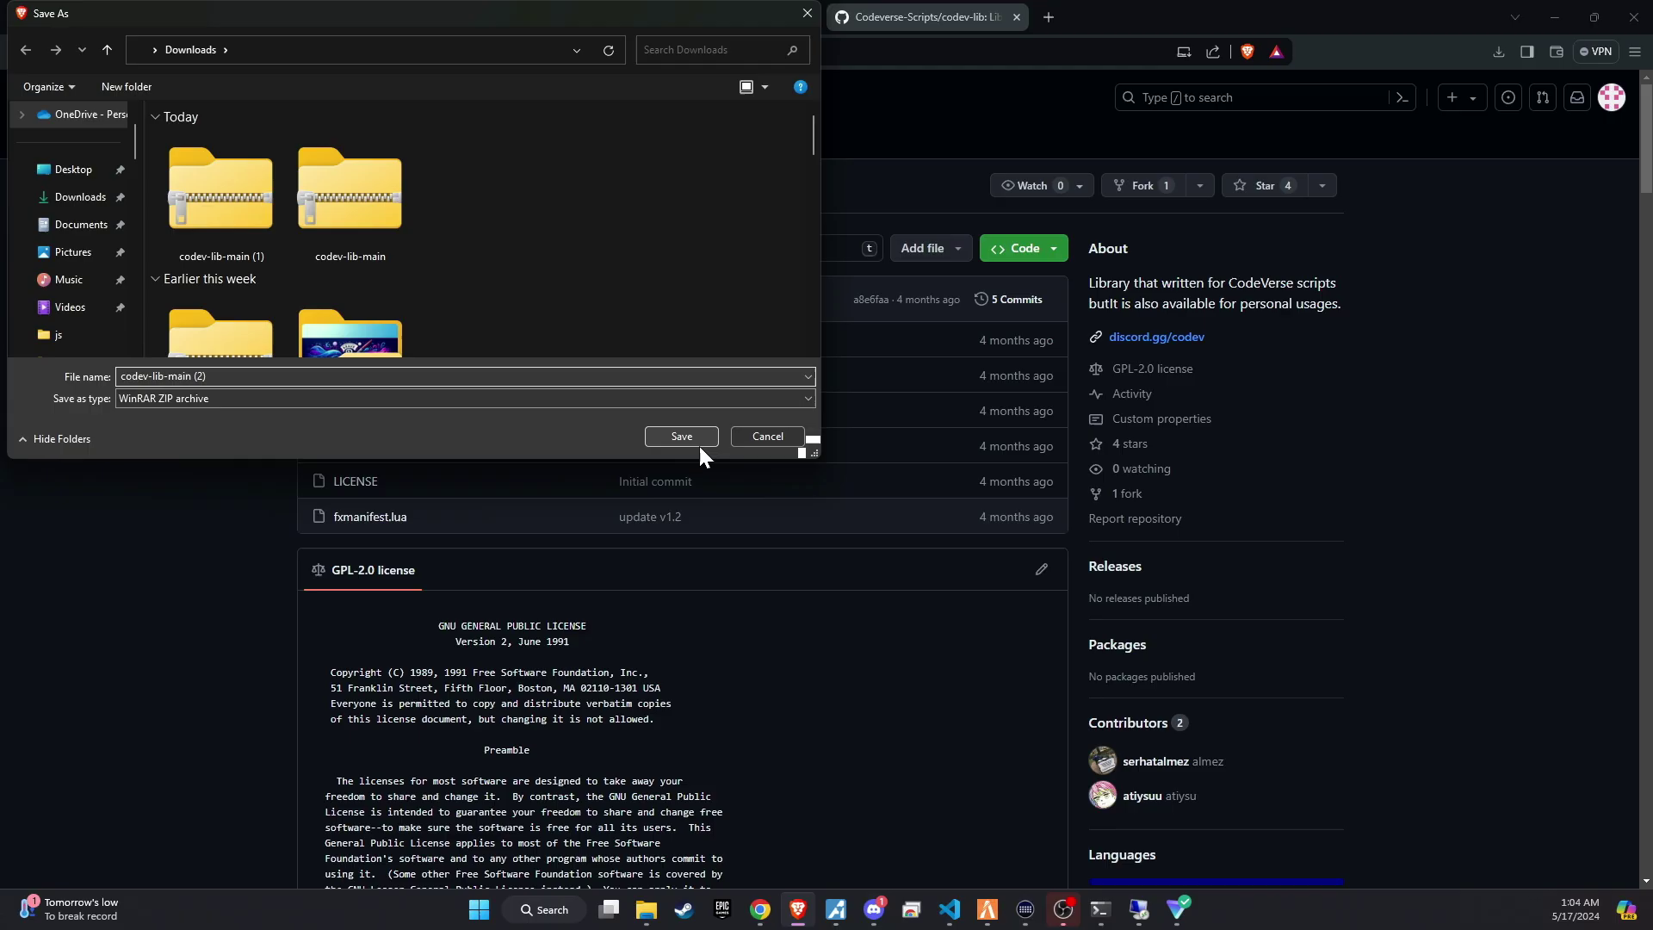
{"action": "left_click", "coordinate": [699, 446]}
{"action": "scroll", "coordinate": [704, 491], "scroll_direction": "down", "scroll_amount": 15}
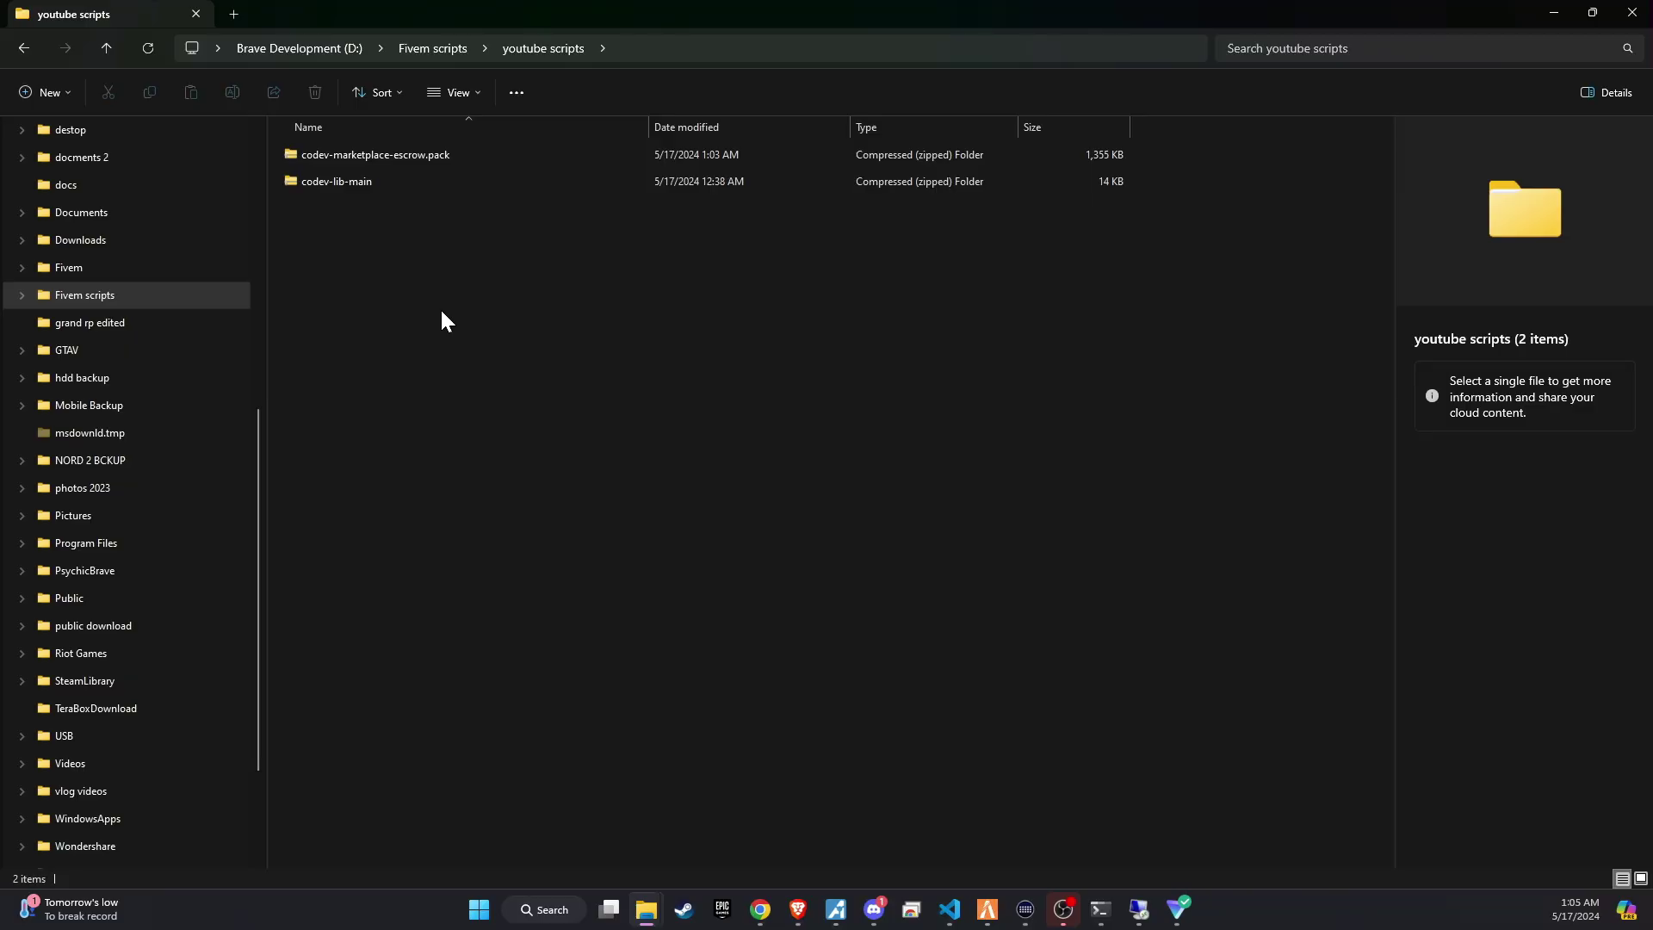
Step: Extract the codev-lib-main and codev-marketplace archives and select both extracted folders
{"action": "left_click", "coordinate": [369, 180]}
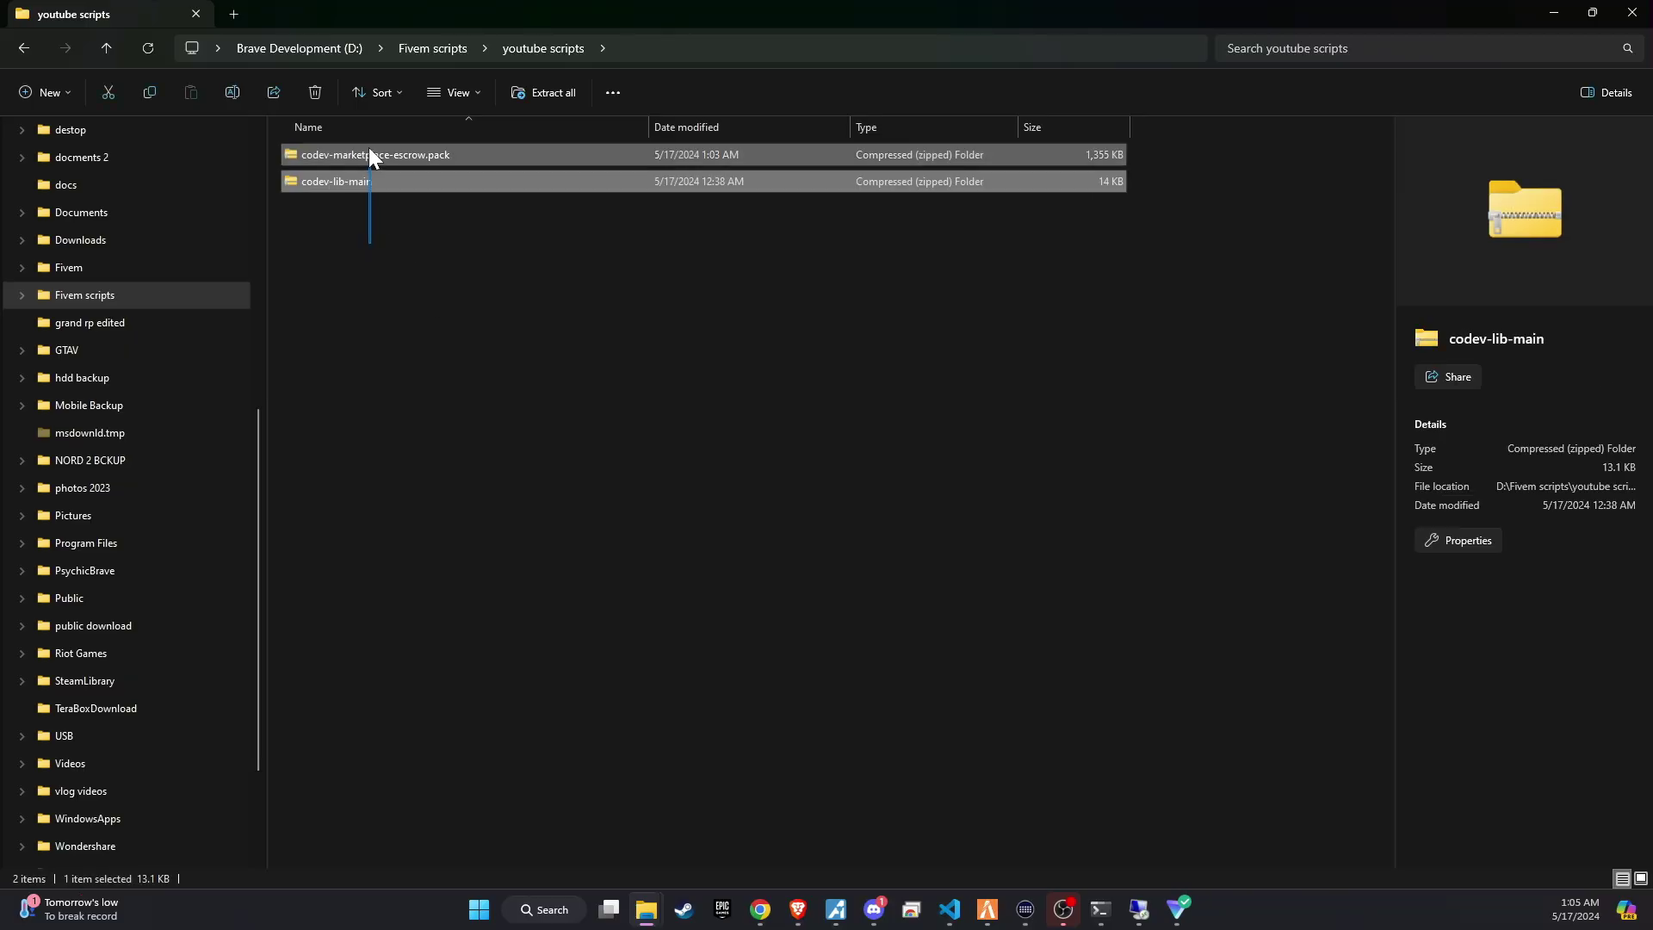
{"action": "left_click", "coordinate": [364, 153], "text": "shift"}
{"action": "right_click", "coordinate": [365, 154]}
{"action": "mouse_move", "coordinate": [516, 461]}
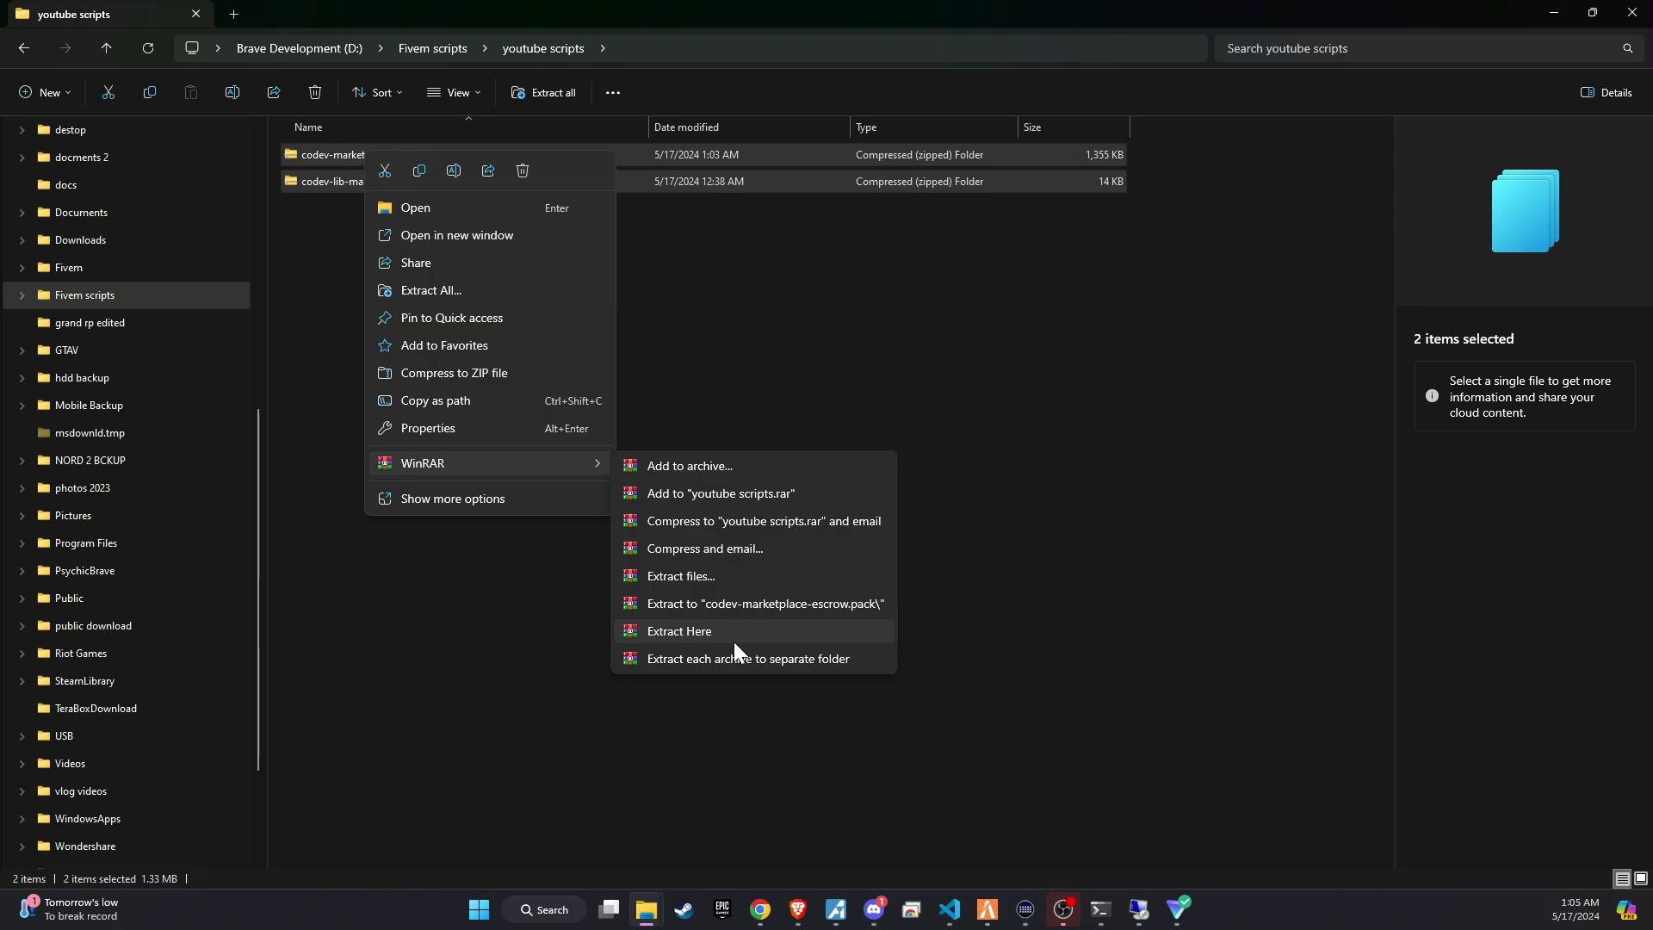
{"action": "left_click", "coordinate": [734, 642]}
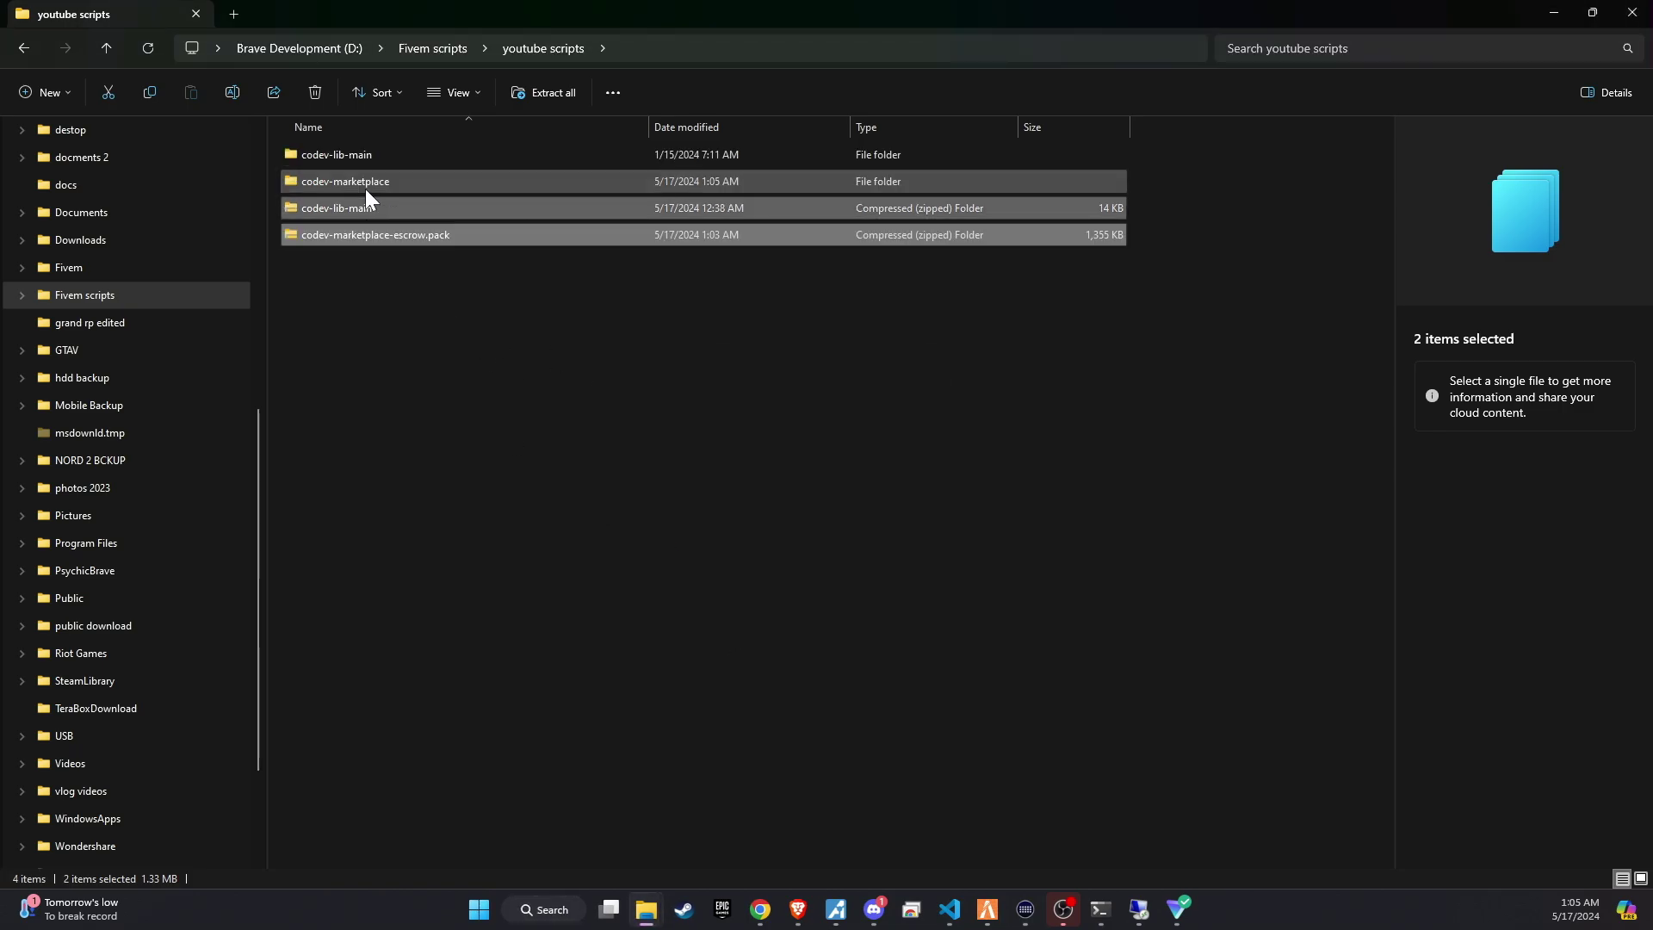
{"action": "left_click", "coordinate": [363, 183]}
{"action": "left_click", "coordinate": [363, 153], "text": "ctrl"}
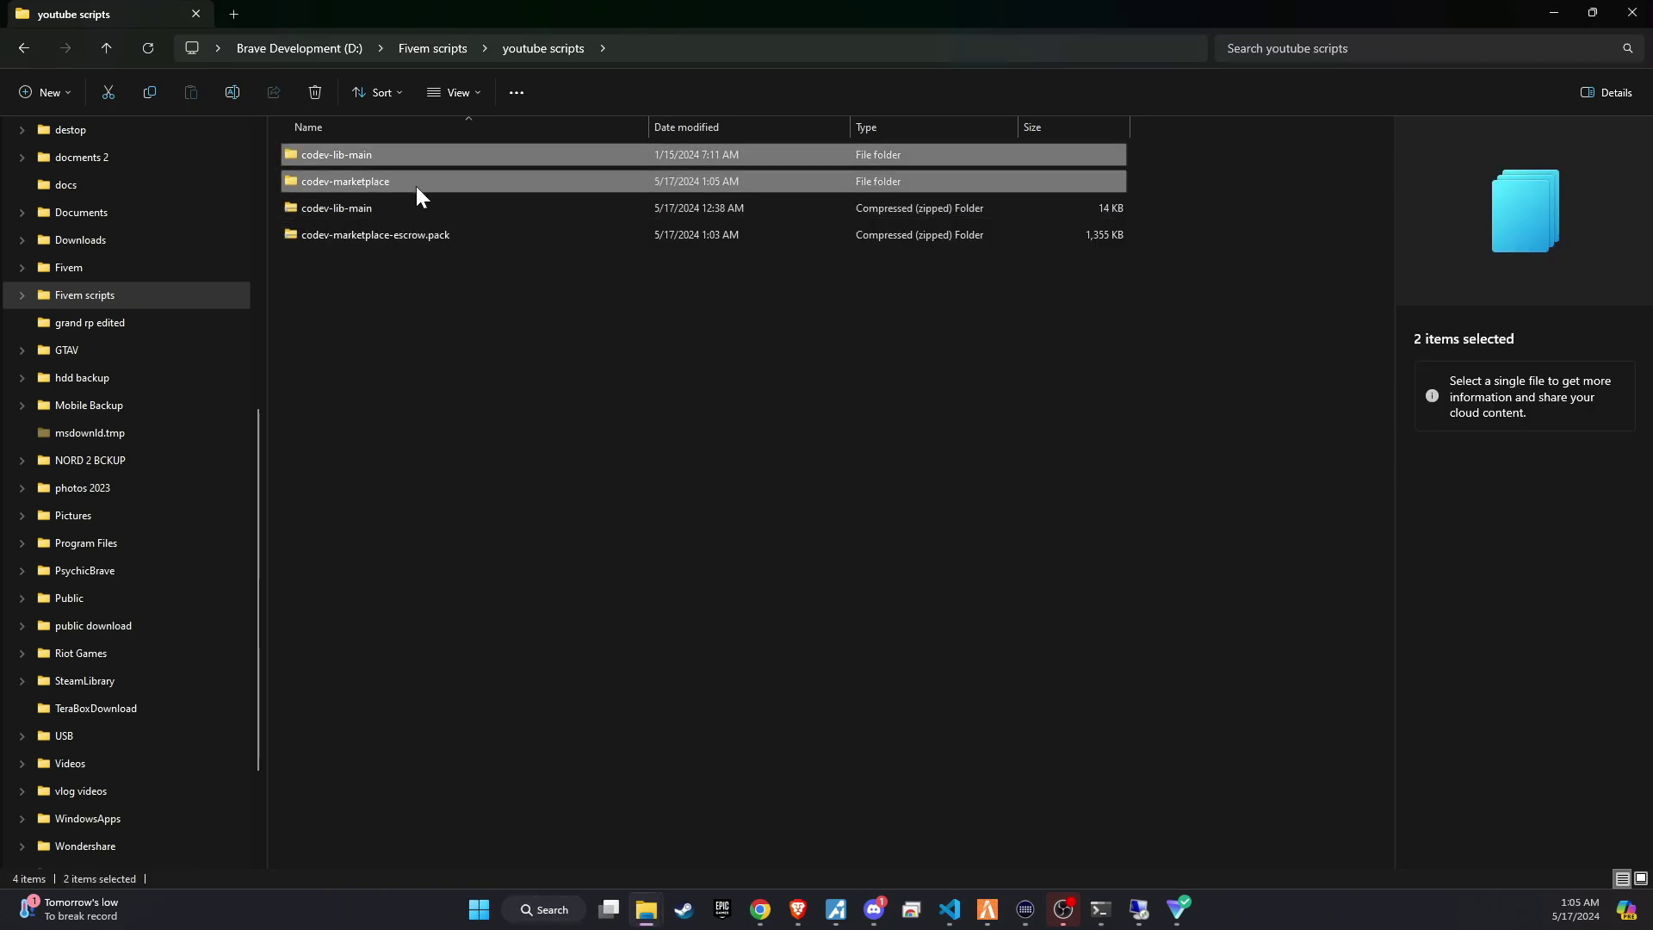
Step: Paste both folders into the QBCore server's resources [v3] folder
{"action": "left_click", "coordinate": [112, 269]}
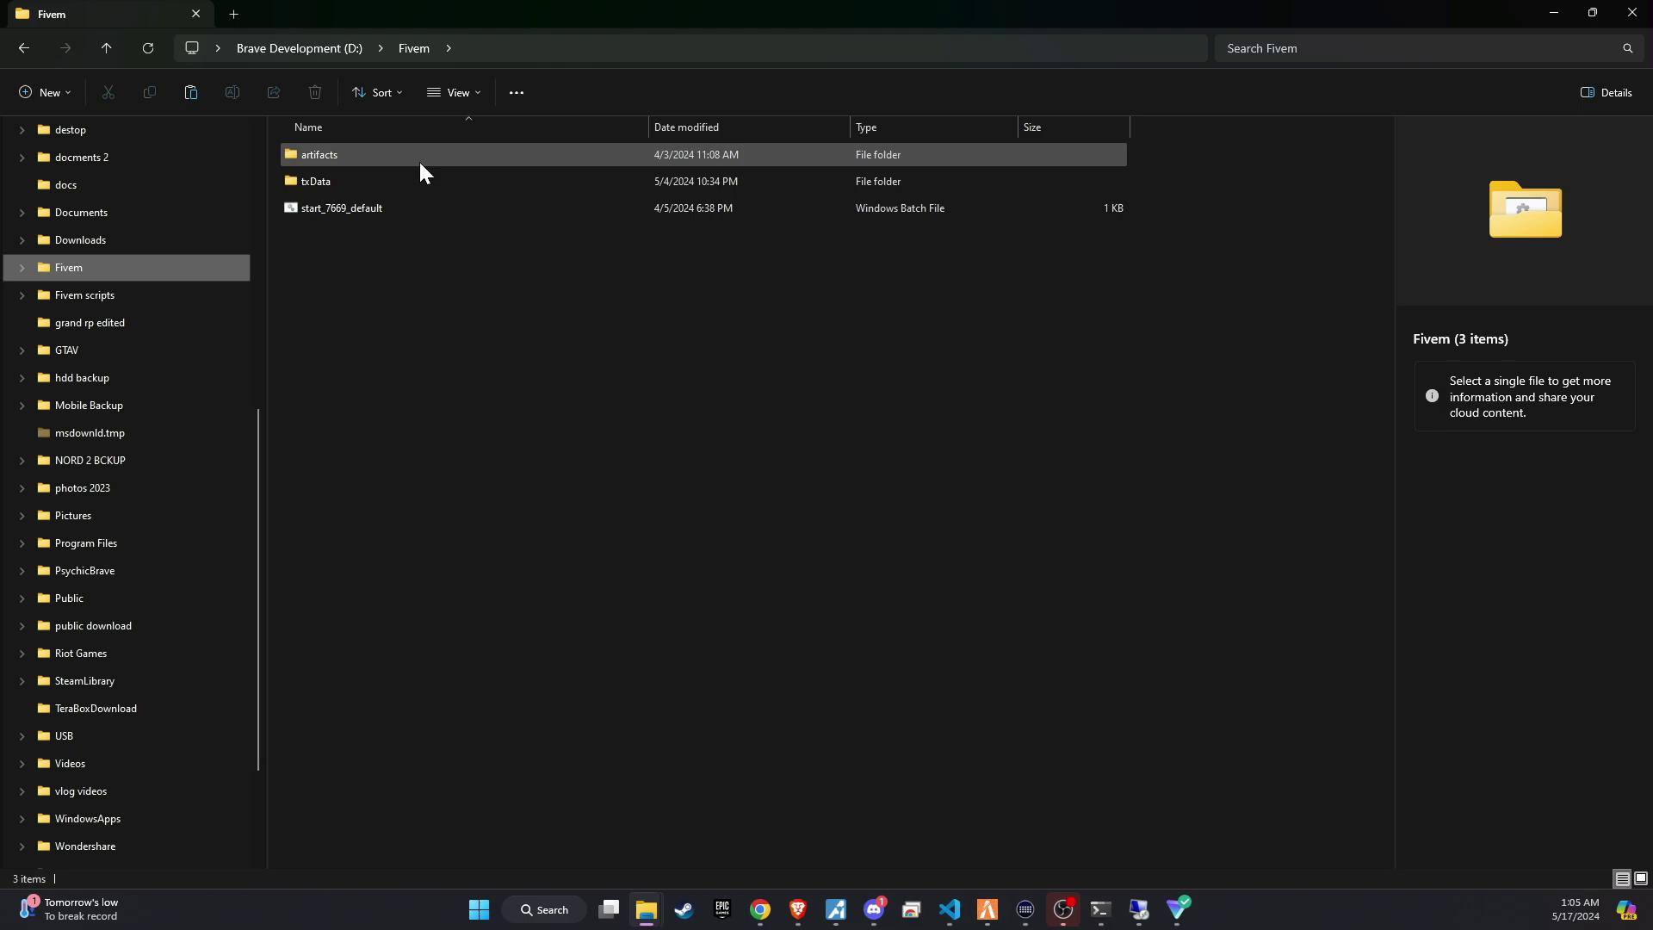
{"action": "double_click", "coordinate": [419, 158]}
{"action": "double_click", "coordinate": [390, 208]}
{"action": "double_click", "coordinate": [374, 229]}
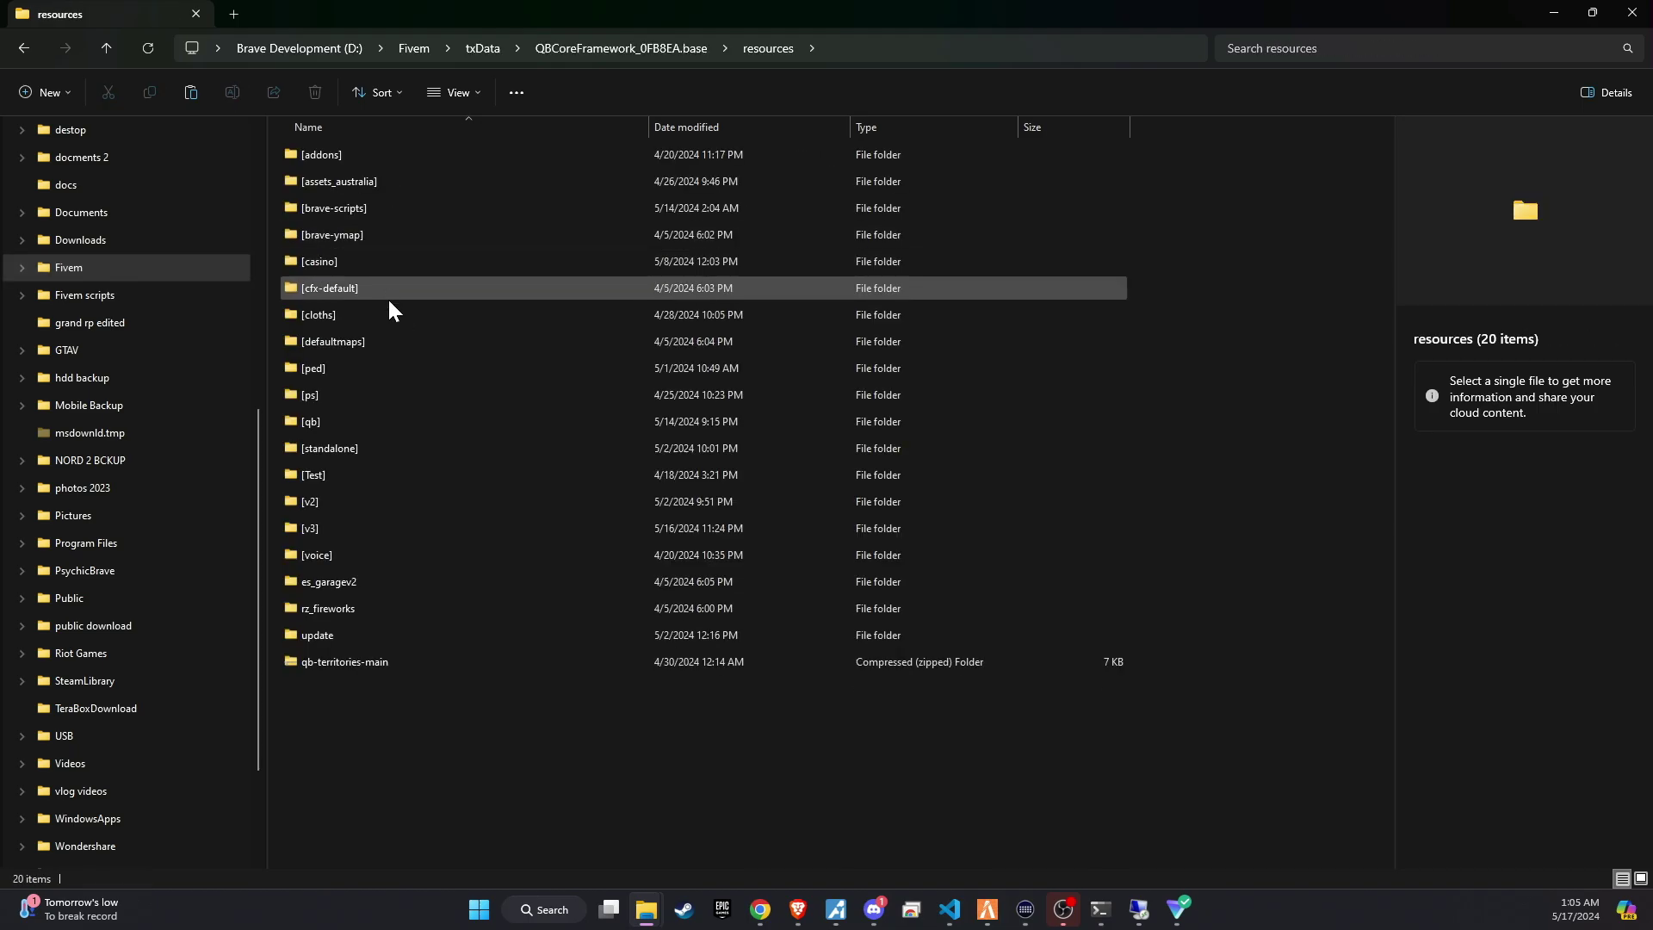
{"action": "double_click", "coordinate": [368, 529]}
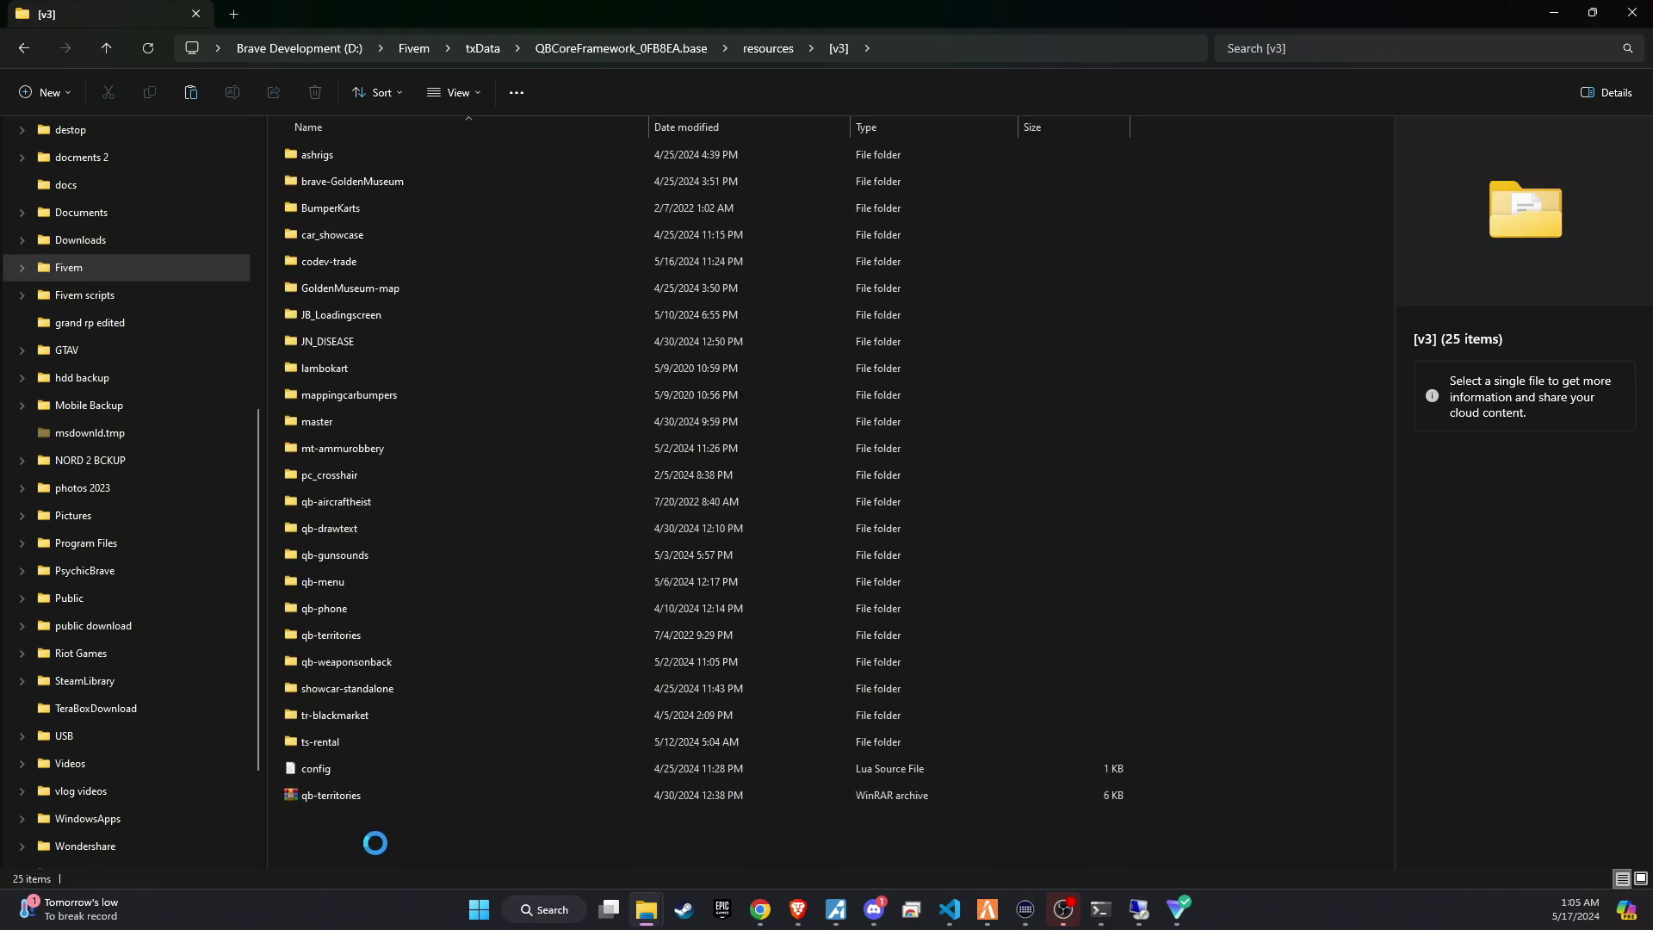
{"action": "key", "text": "ctrl+v"}
Step: Rename the codev-lib-main folder to codev-lib
{"action": "double_click", "coordinate": [373, 819]}
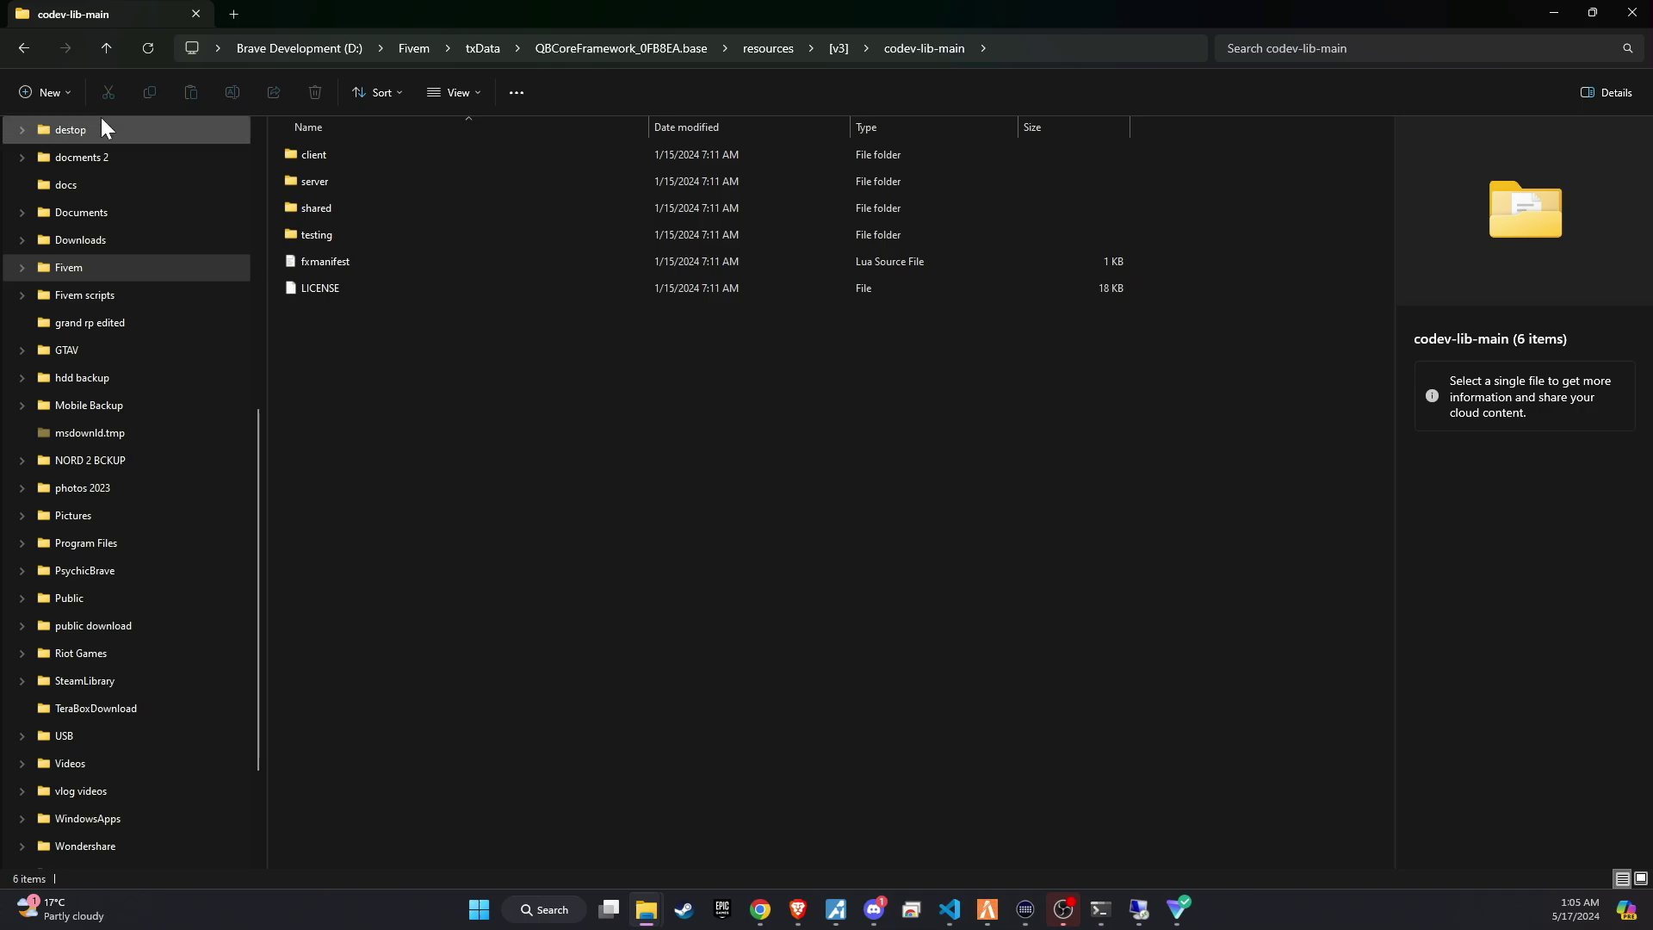
{"action": "key", "text": "alt+Left"}
{"action": "right_click", "coordinate": [350, 256]}
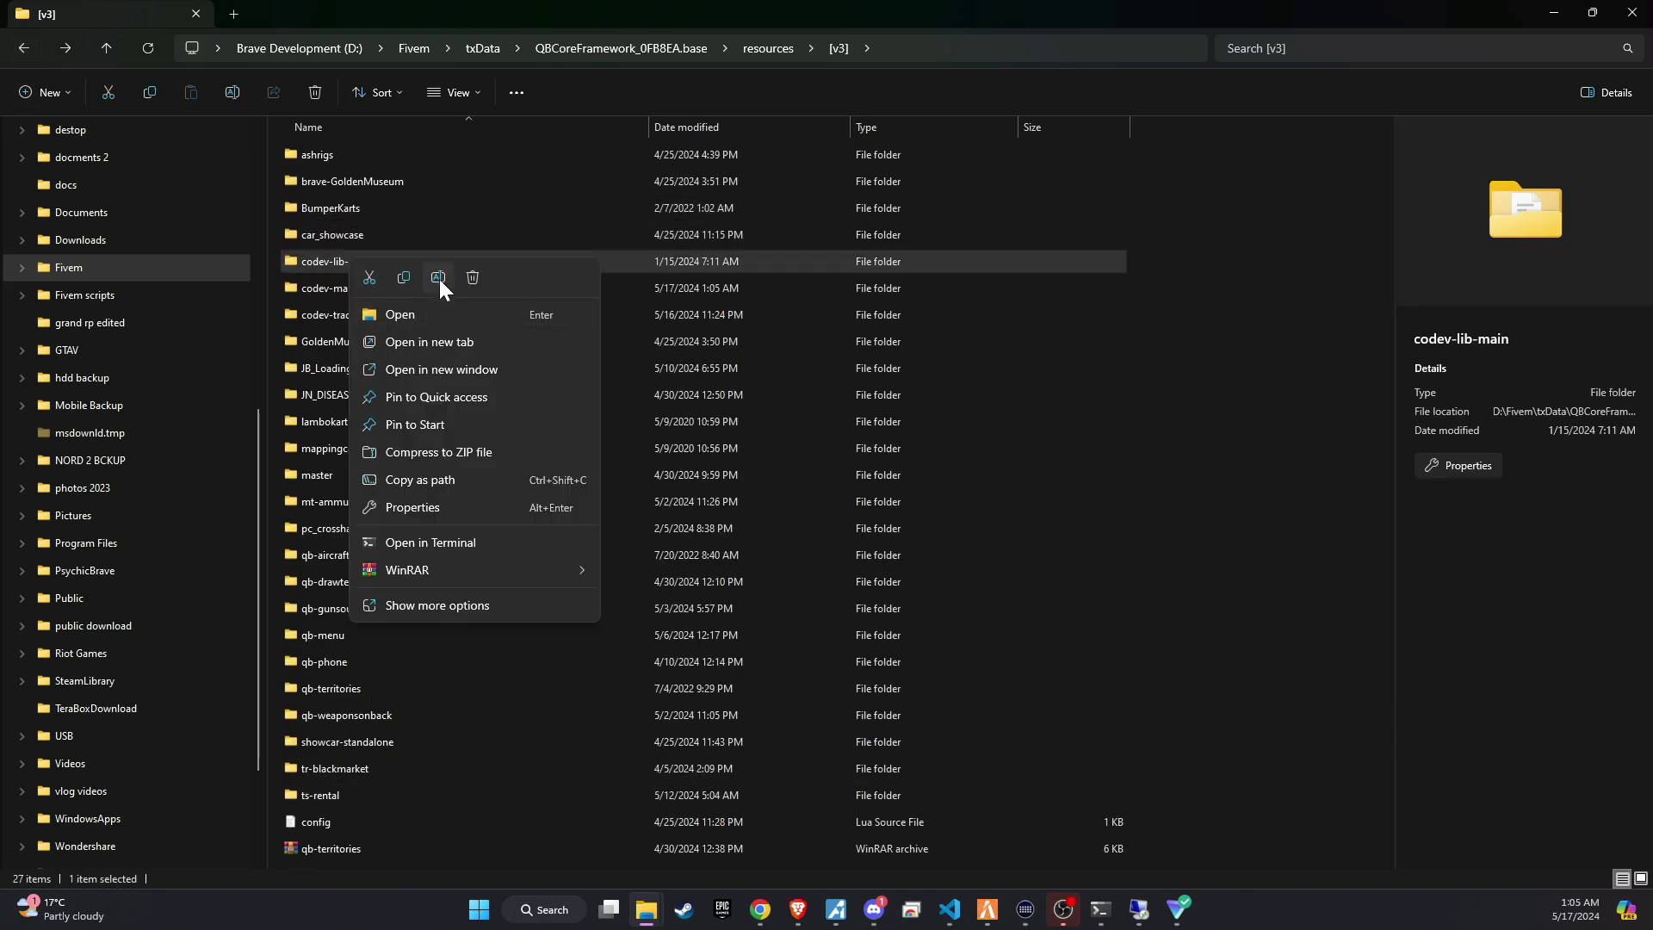
{"action": "left_click", "coordinate": [439, 279]}
{"action": "key", "text": "End"}
{"action": "key", "text": "BackSpace"}
{"action": "key", "text": "BackSpace"}
{"action": "key", "text": "BackSpace"}
{"action": "key", "text": "BackSpace"}
{"action": "key", "text": "BackSpace"}
{"action": "key", "text": "Return"}
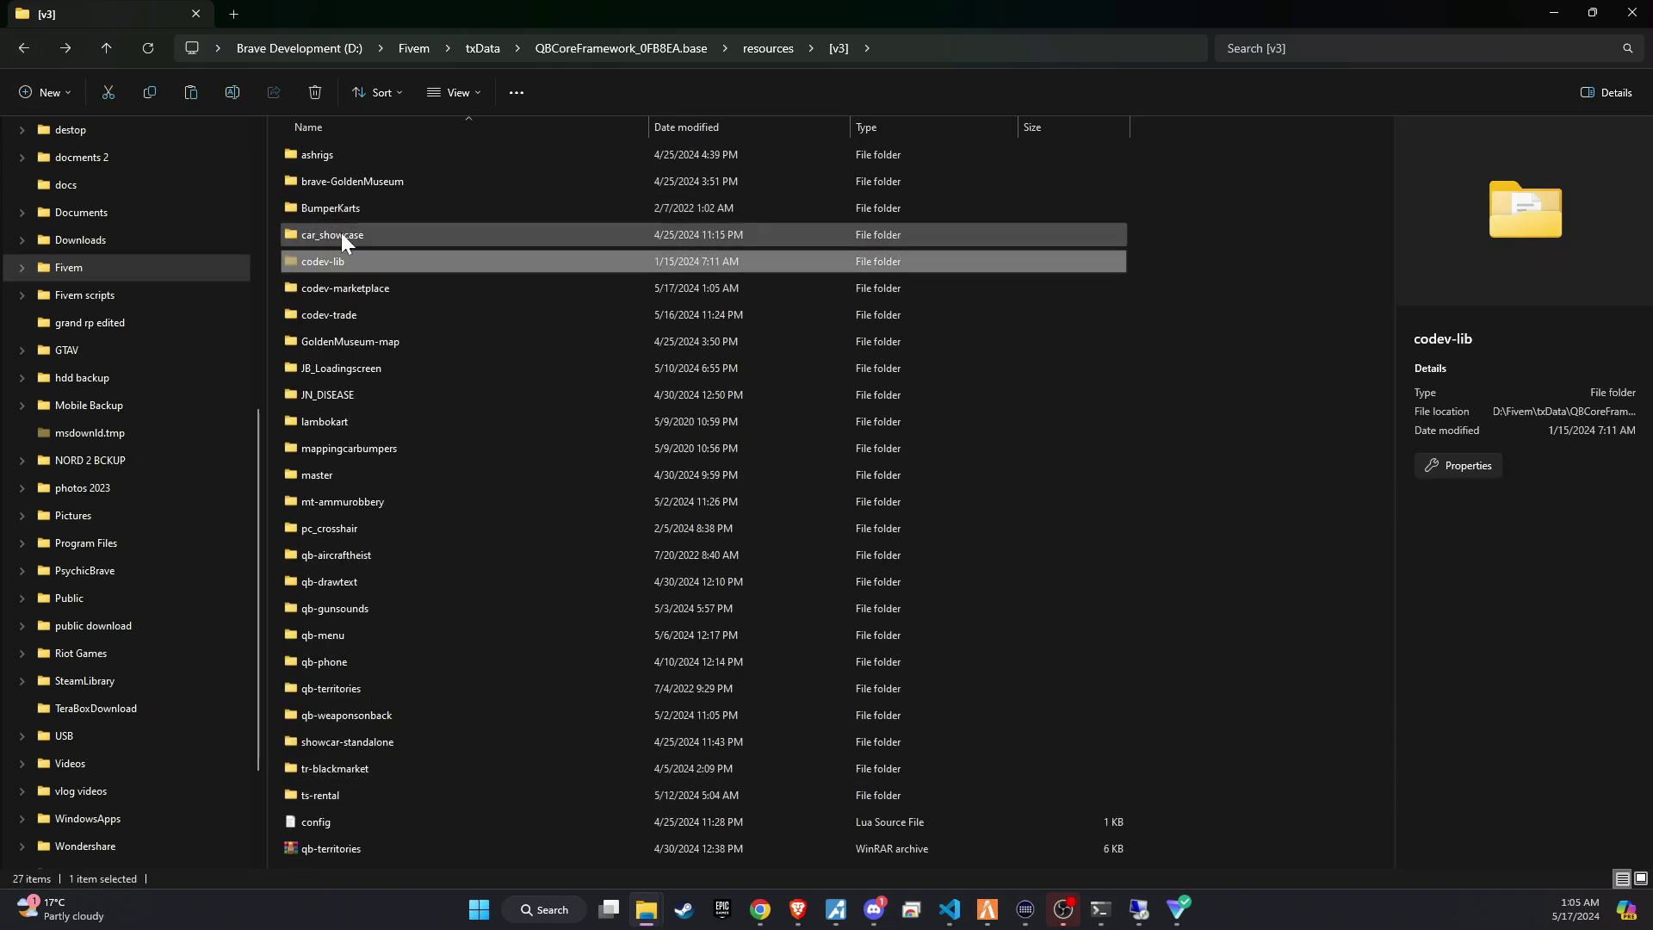
Step: Paste codev-lib into the [standalone] resources folder
{"action": "left_click", "coordinate": [780, 48]}
{"action": "double_click", "coordinate": [386, 439]}
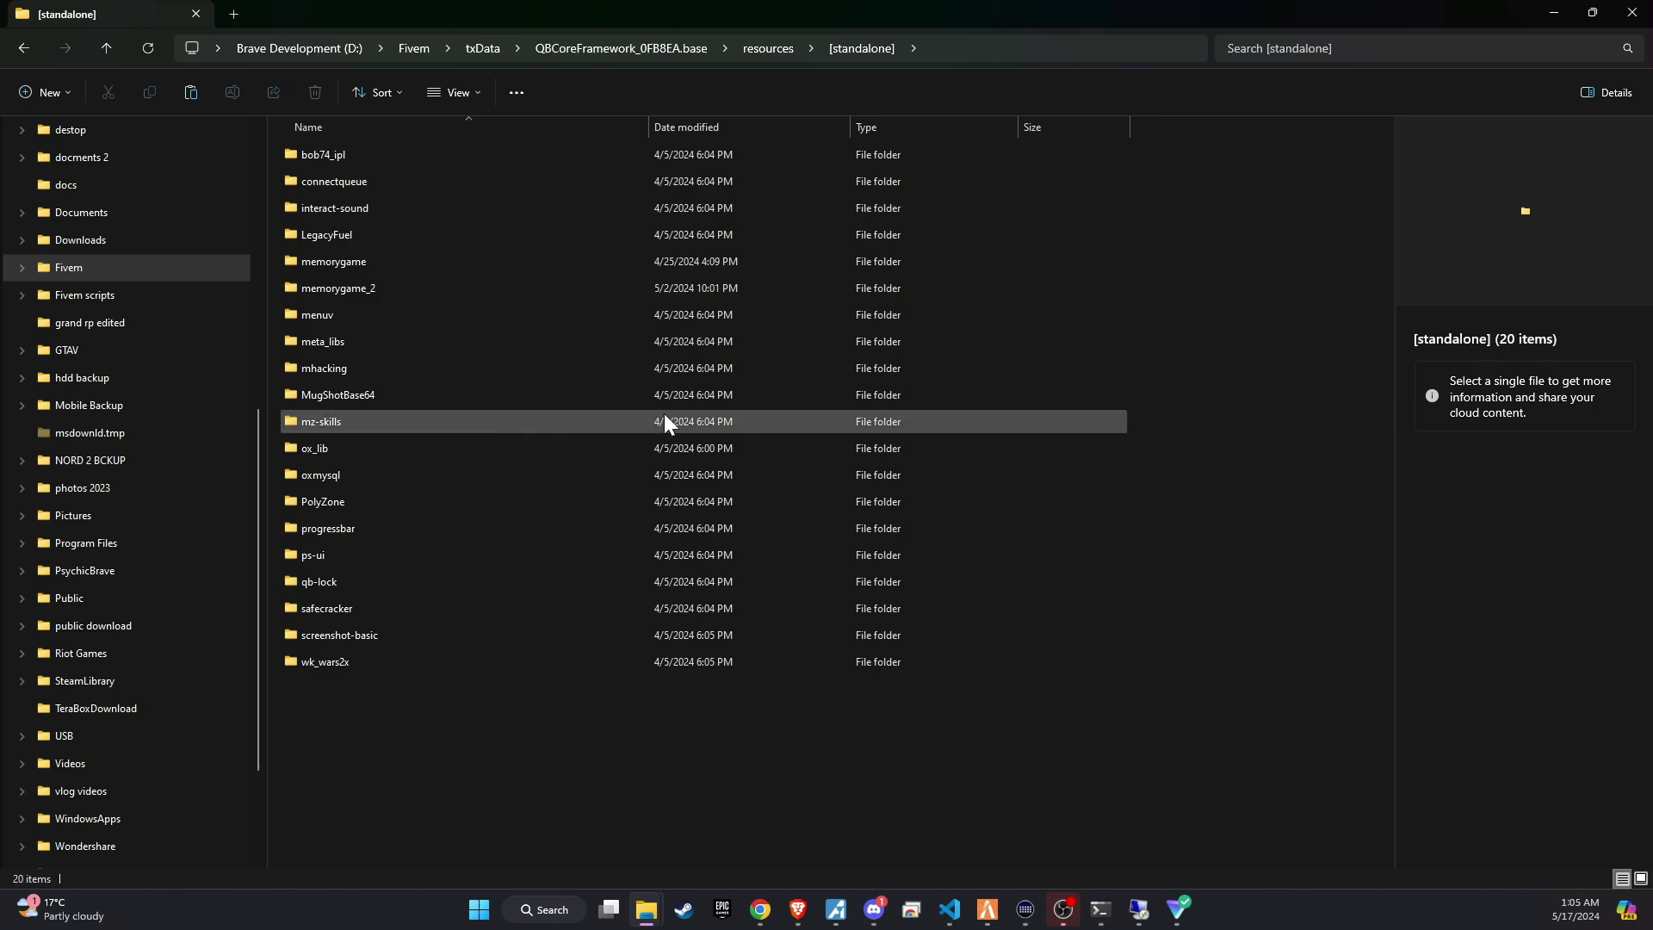
{"action": "left_click", "coordinate": [663, 421]}
{"action": "left_click", "coordinate": [1244, 430]}
{"action": "key", "text": "ctrl+v"}
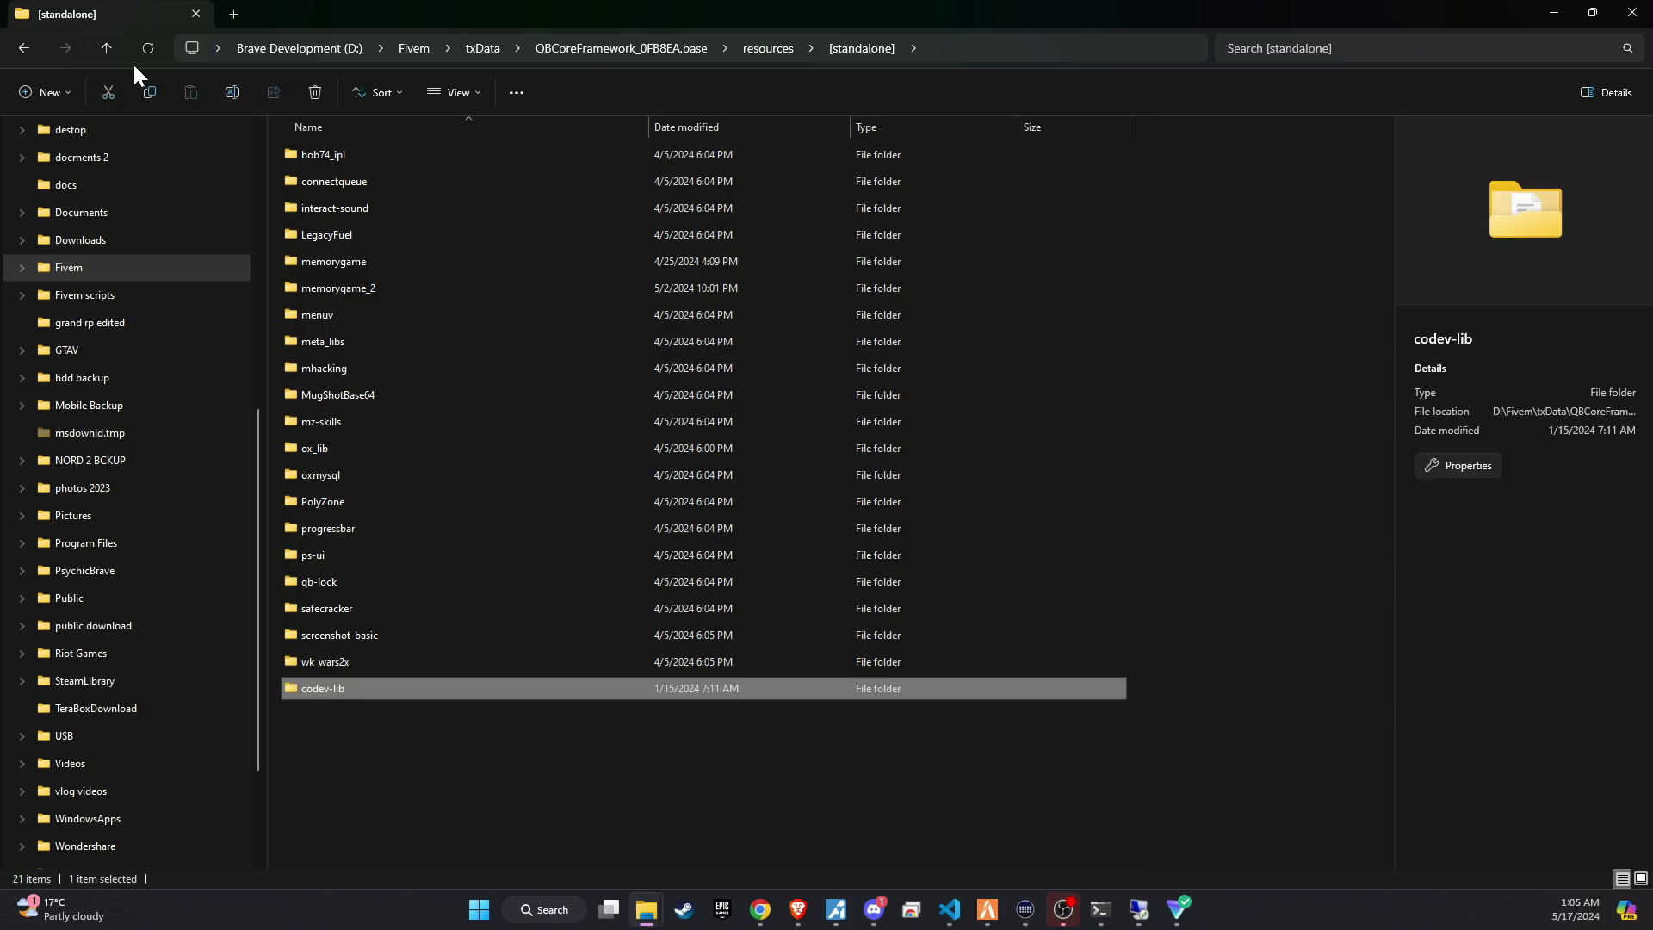
{"action": "left_click", "coordinate": [22, 50]}
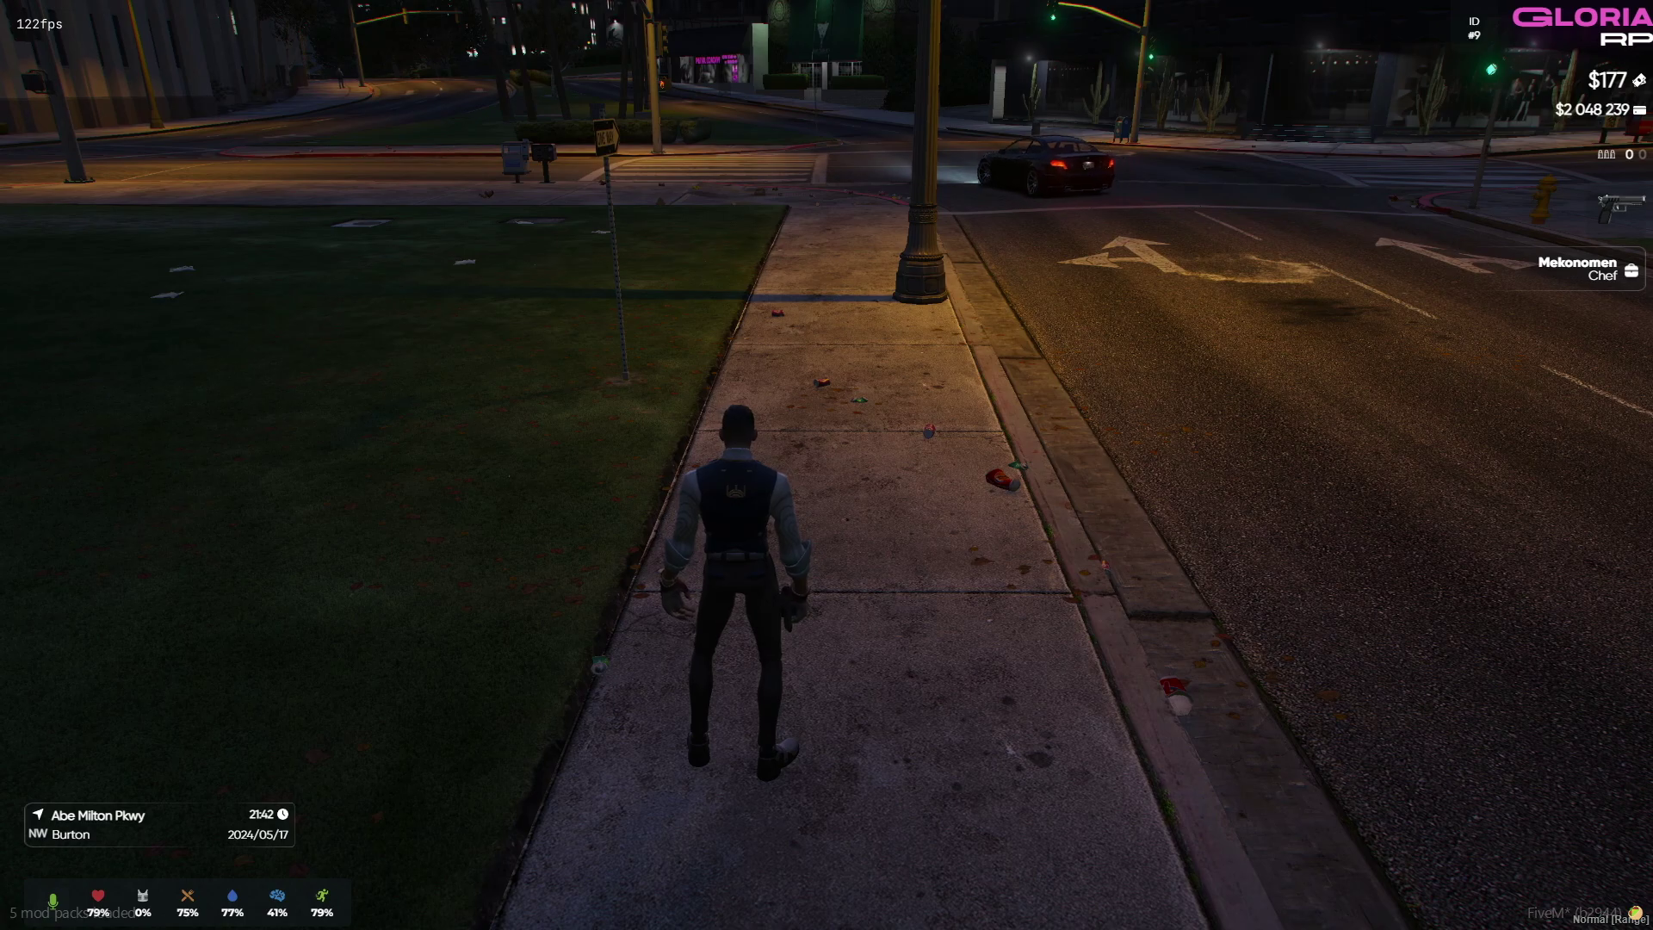
Step: Open /marketplace and start a Pistol sale with amount 1
{"action": "type", "text": "t/marketplace"}
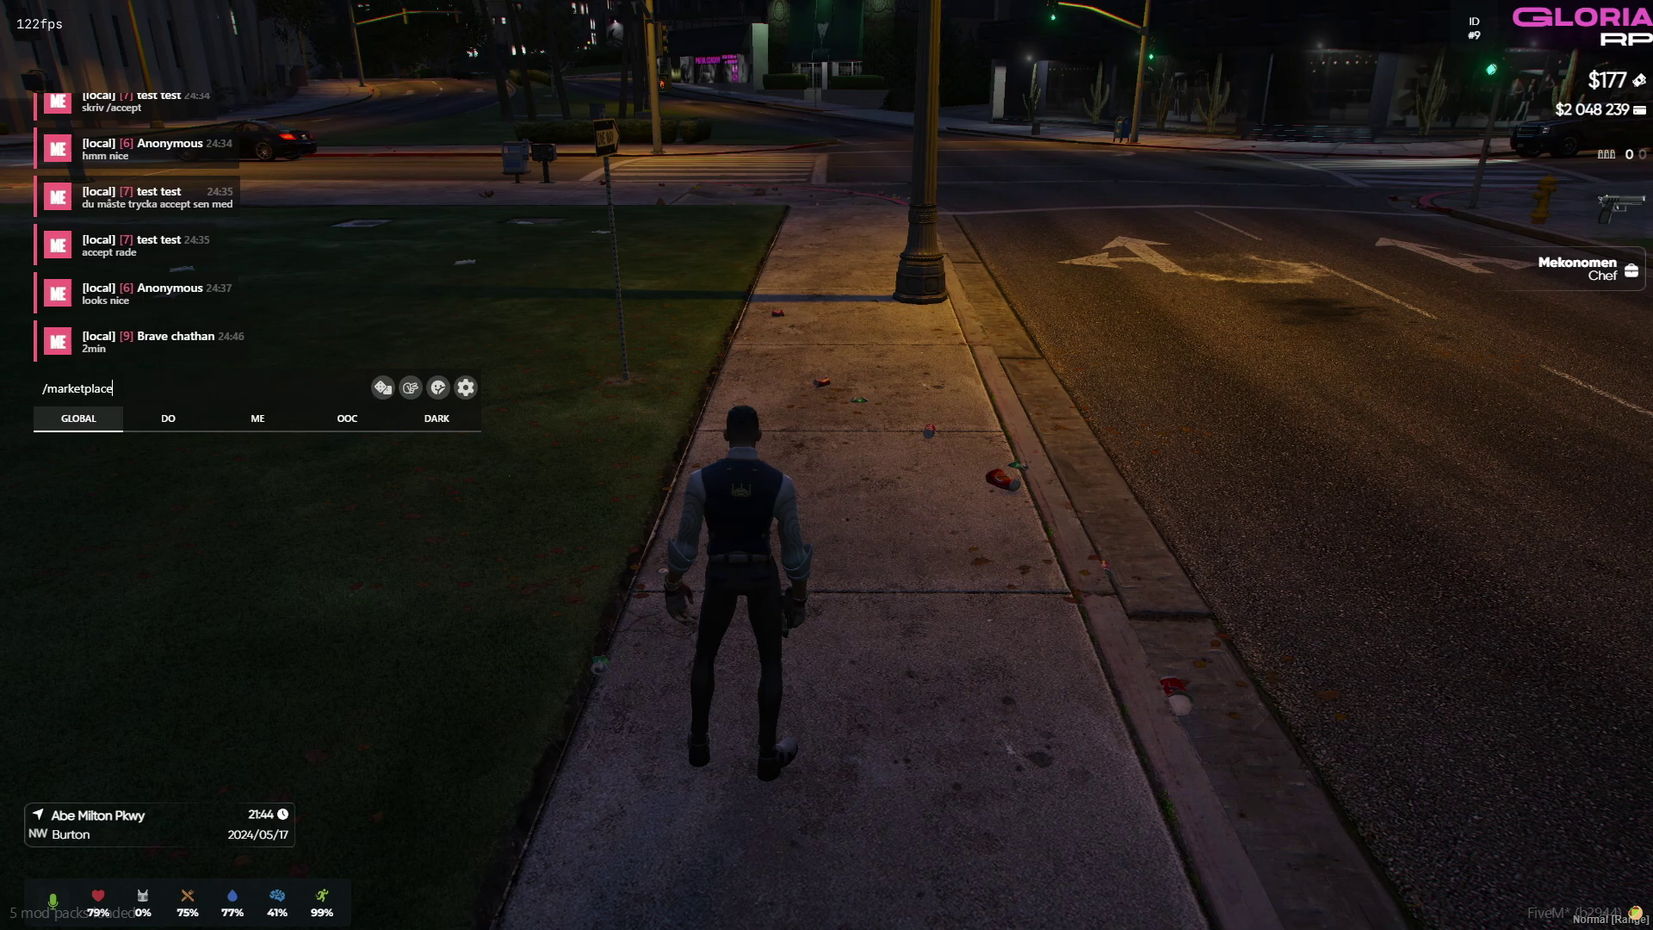
{"action": "key", "text": "Return"}
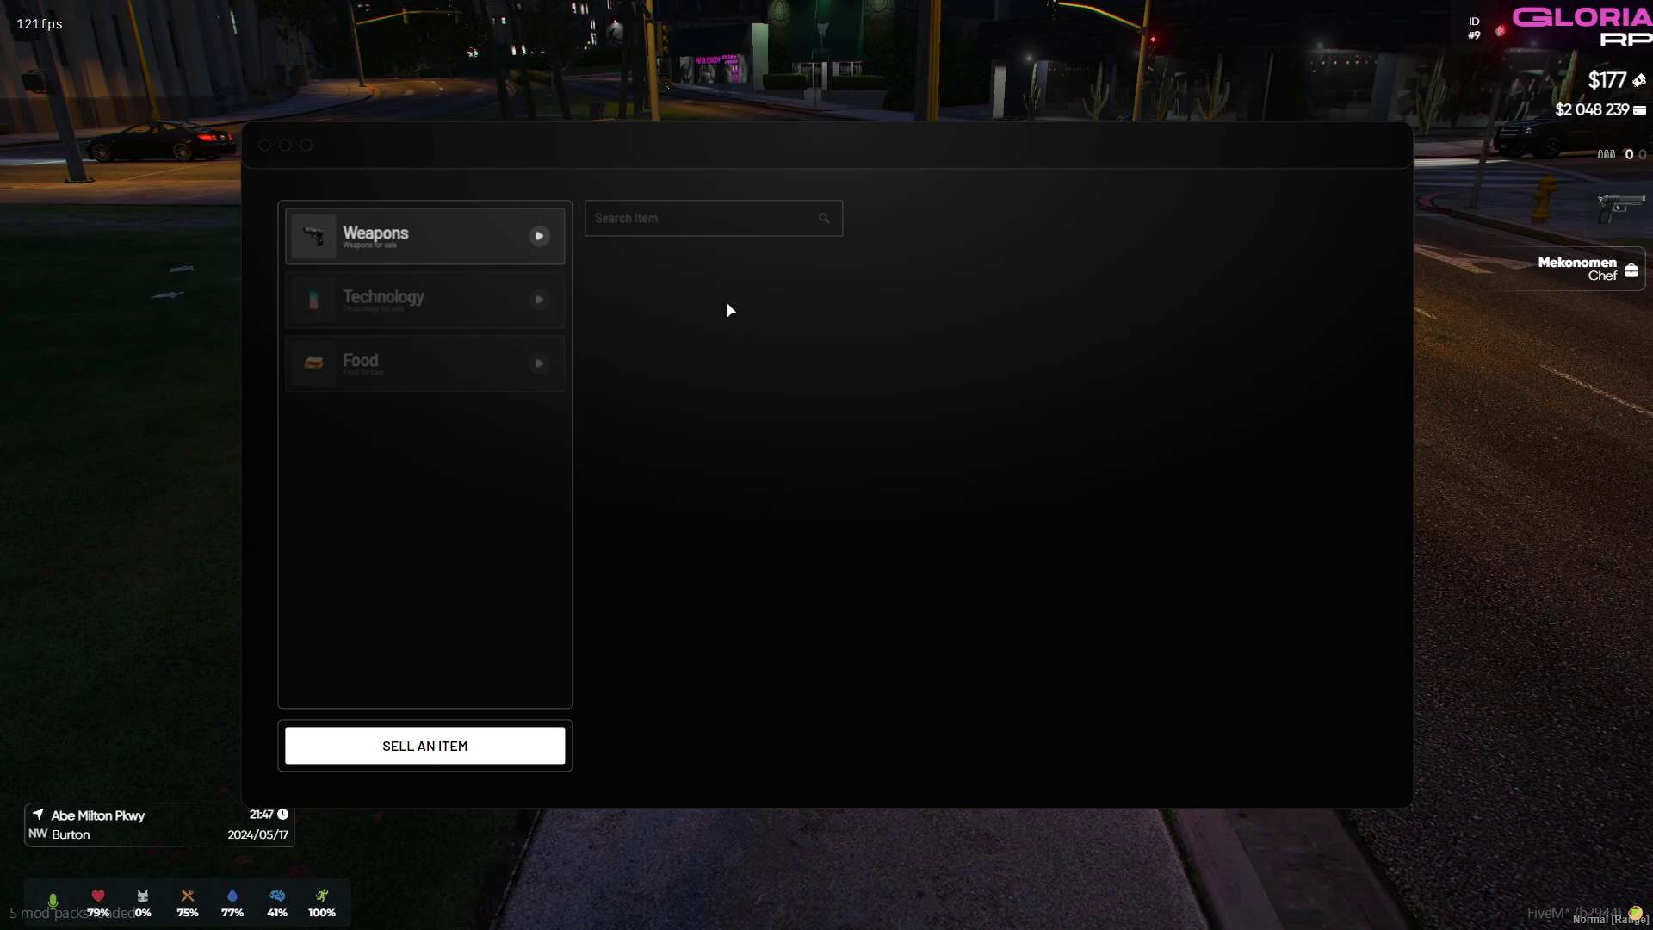
{"action": "left_click", "coordinate": [445, 743]}
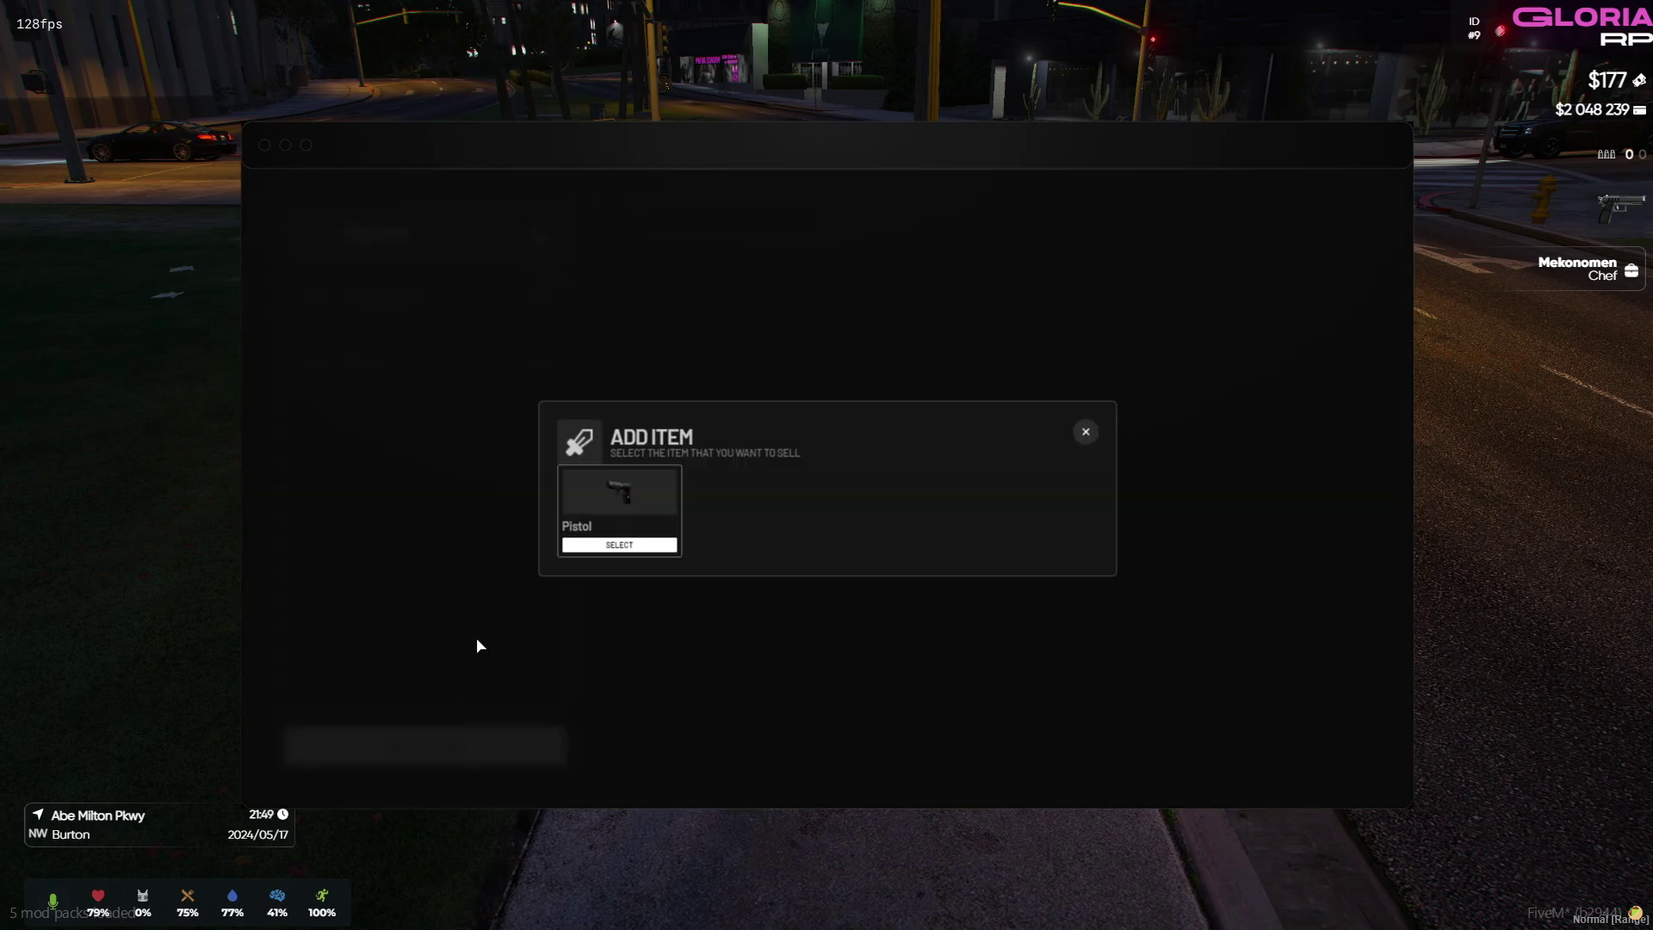
{"action": "left_click", "coordinate": [611, 549]}
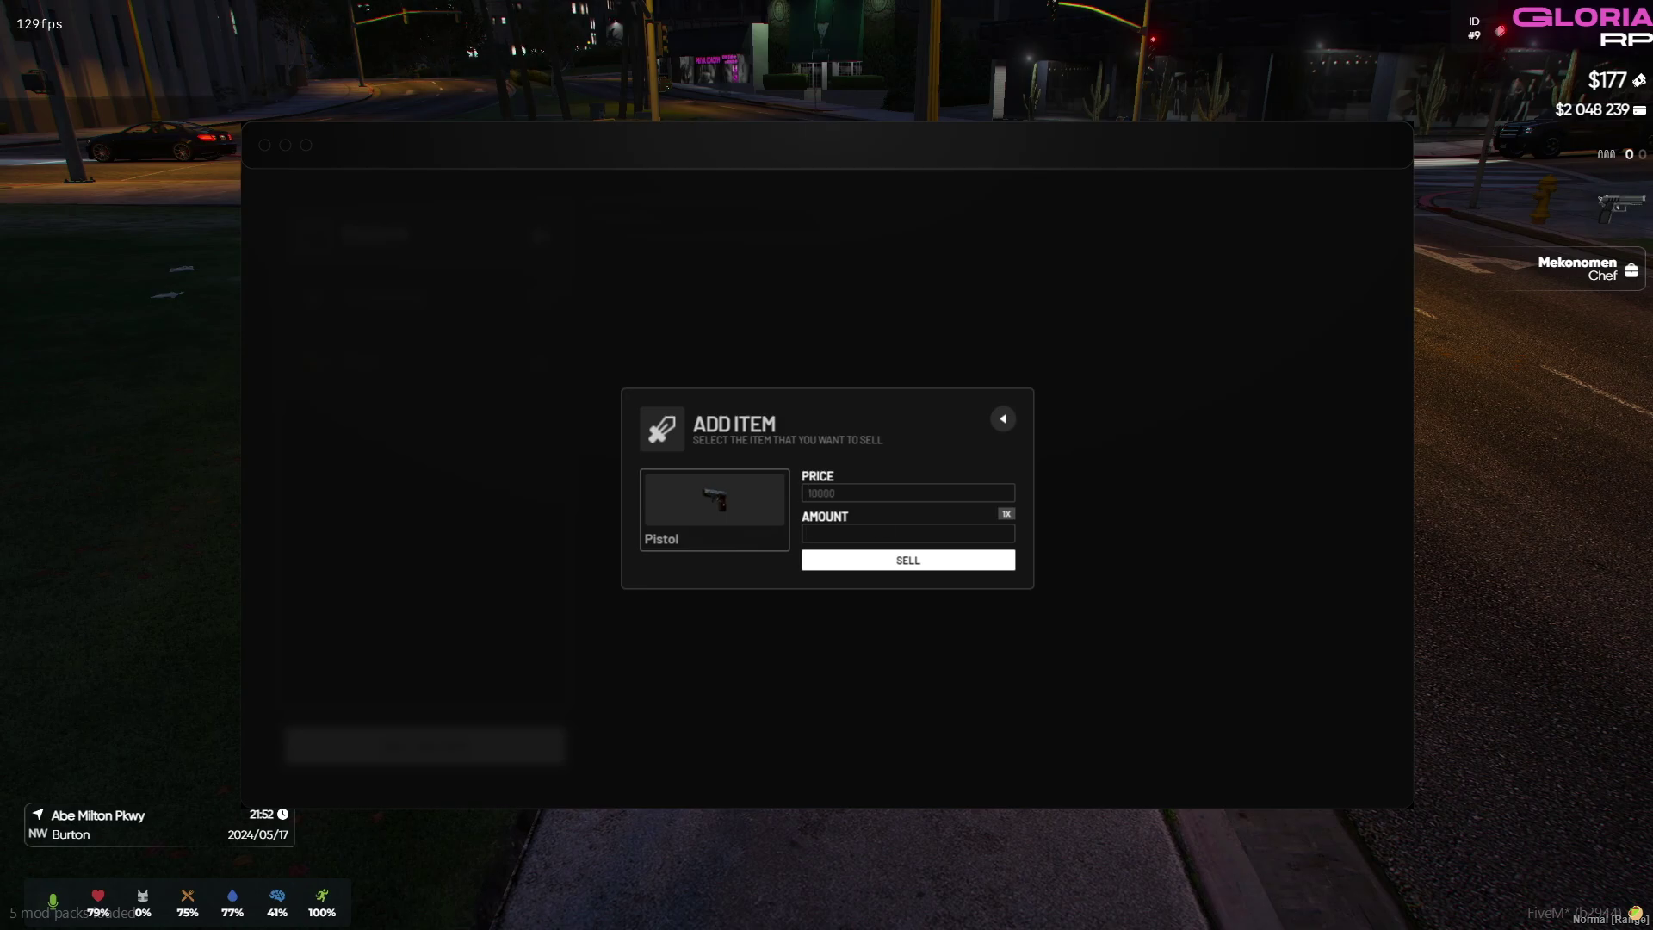
{"action": "type", "text": "1"}
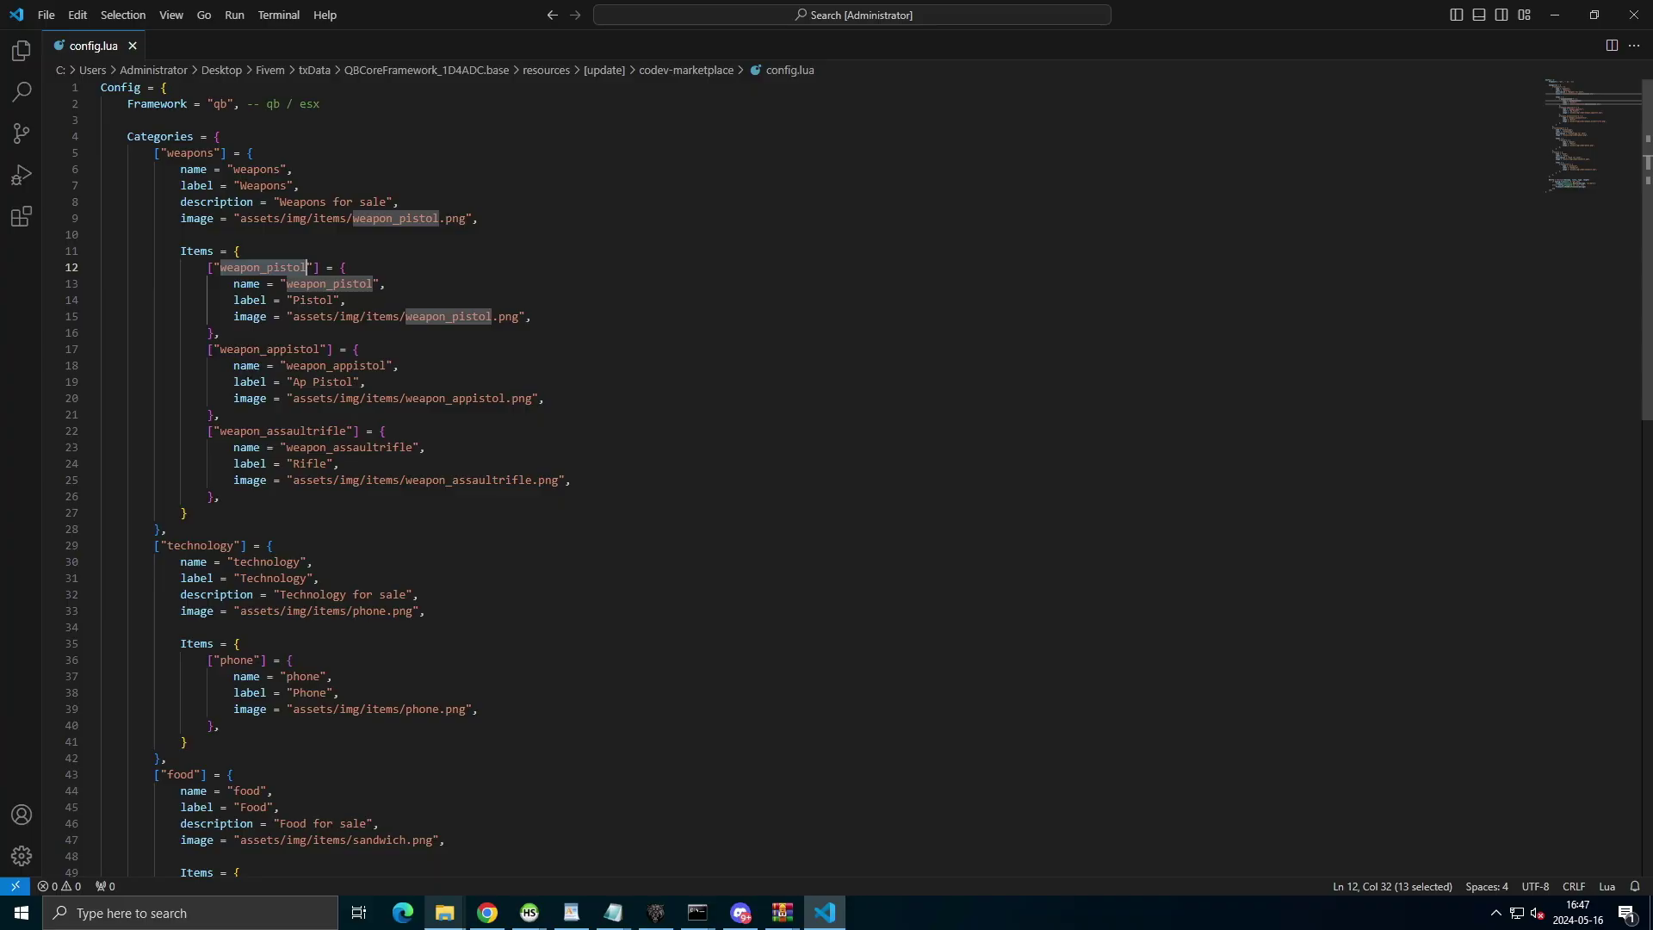
{"action": "scroll", "coordinate": [826, 477], "scroll_direction": "down", "scroll_amount": 3}
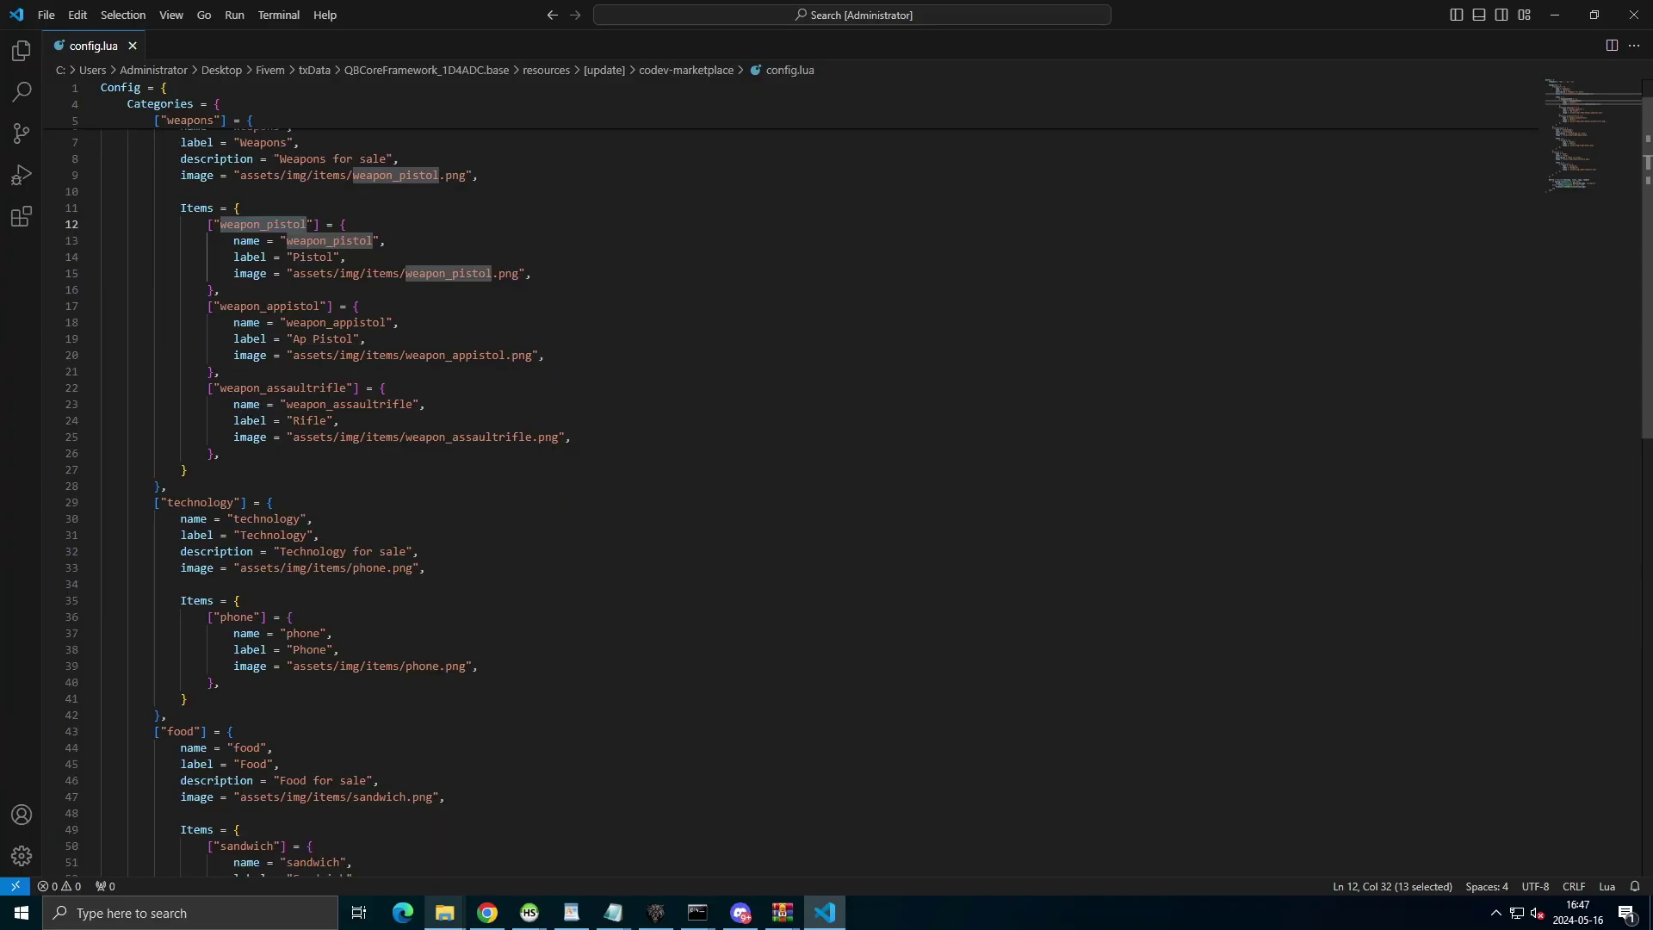
{"action": "scroll", "coordinate": [827, 506], "scroll_direction": "down", "scroll_amount": 1}
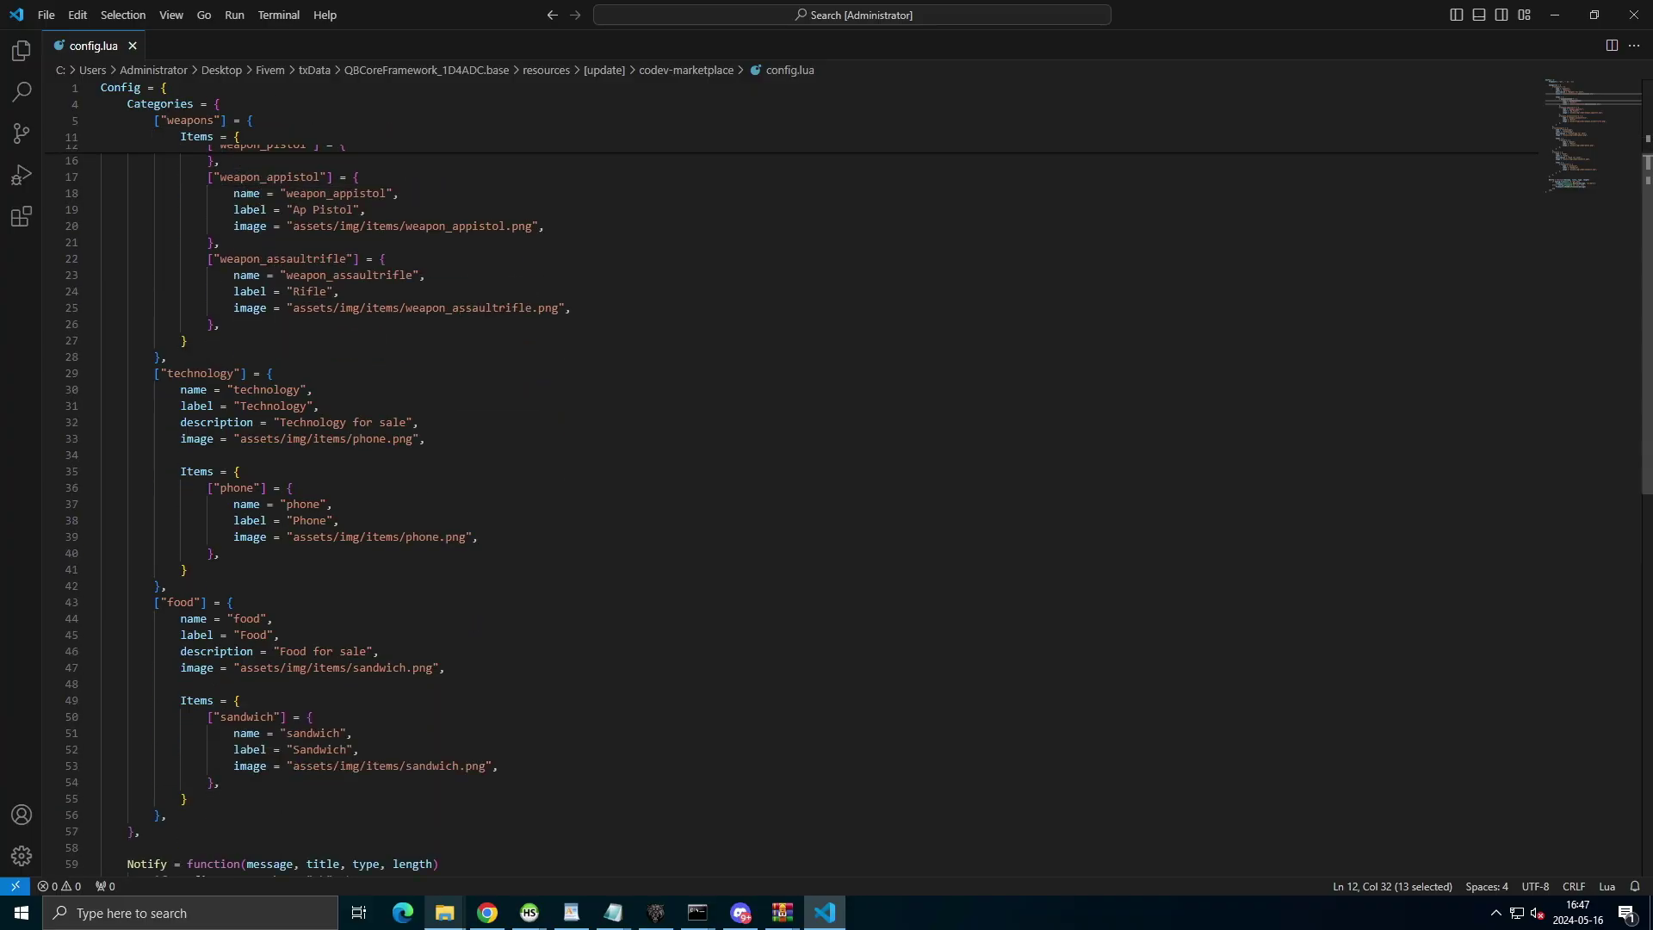
{"action": "scroll", "coordinate": [826, 506], "scroll_direction": "up", "scroll_amount": 3}
{"action": "scroll", "coordinate": [826, 506], "scroll_direction": "down", "scroll_amount": 5}
{"action": "scroll", "coordinate": [826, 506], "scroll_direction": "up", "scroll_amount": 5}
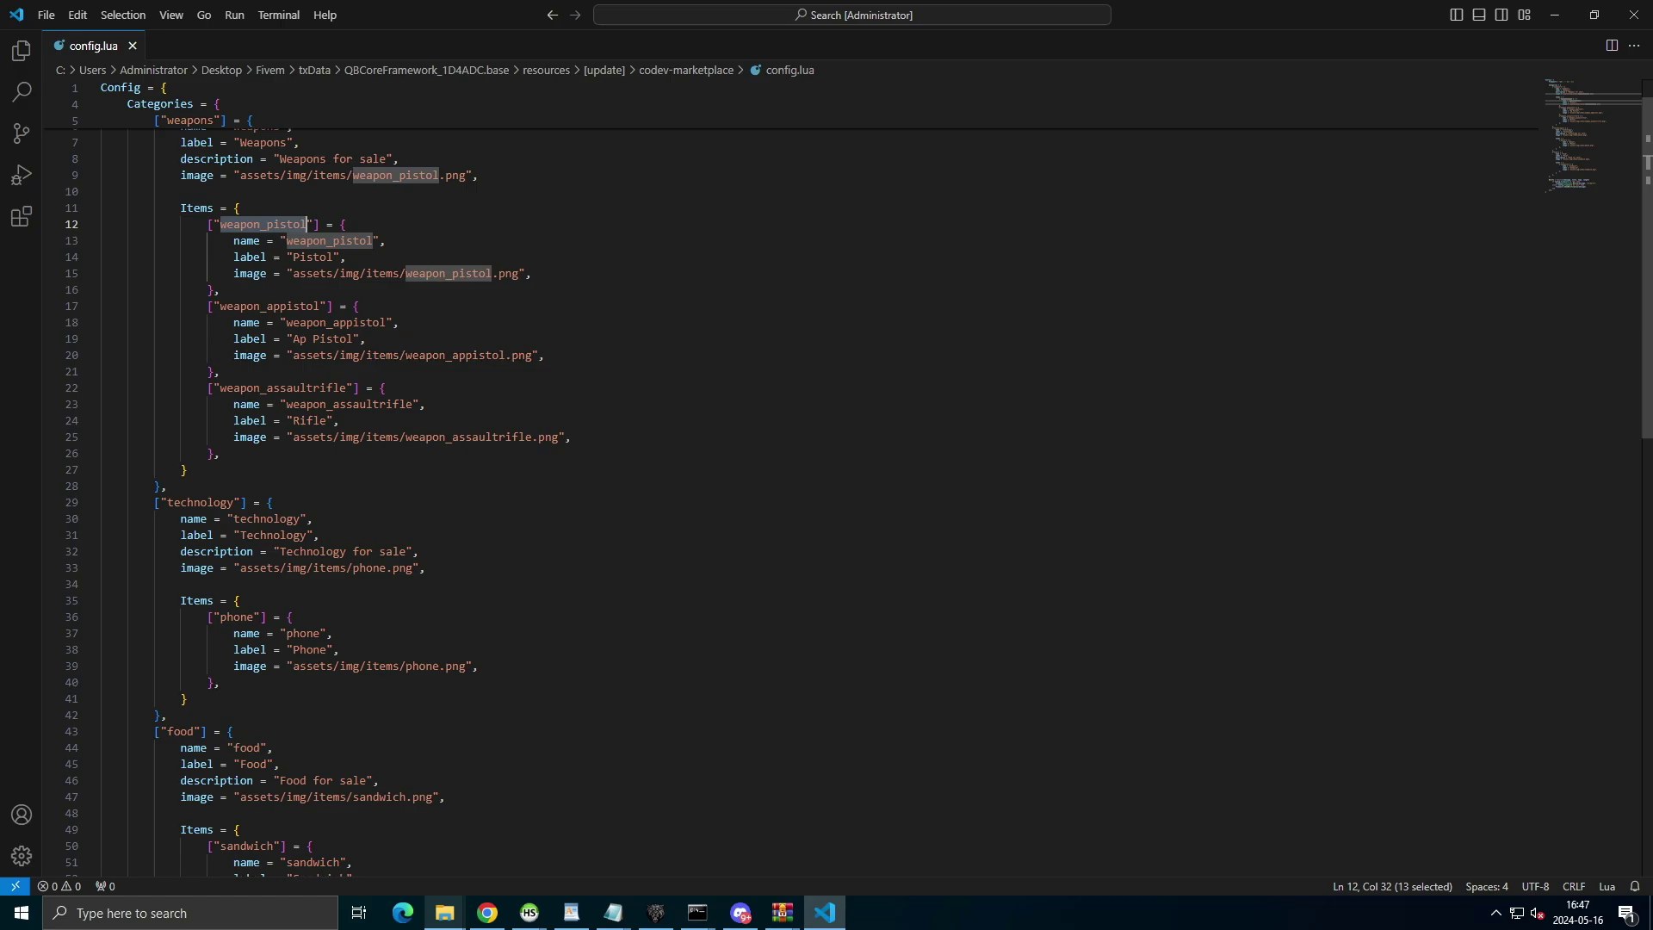
{"action": "scroll", "coordinate": [827, 478], "scroll_direction": "up", "scroll_amount": 2}
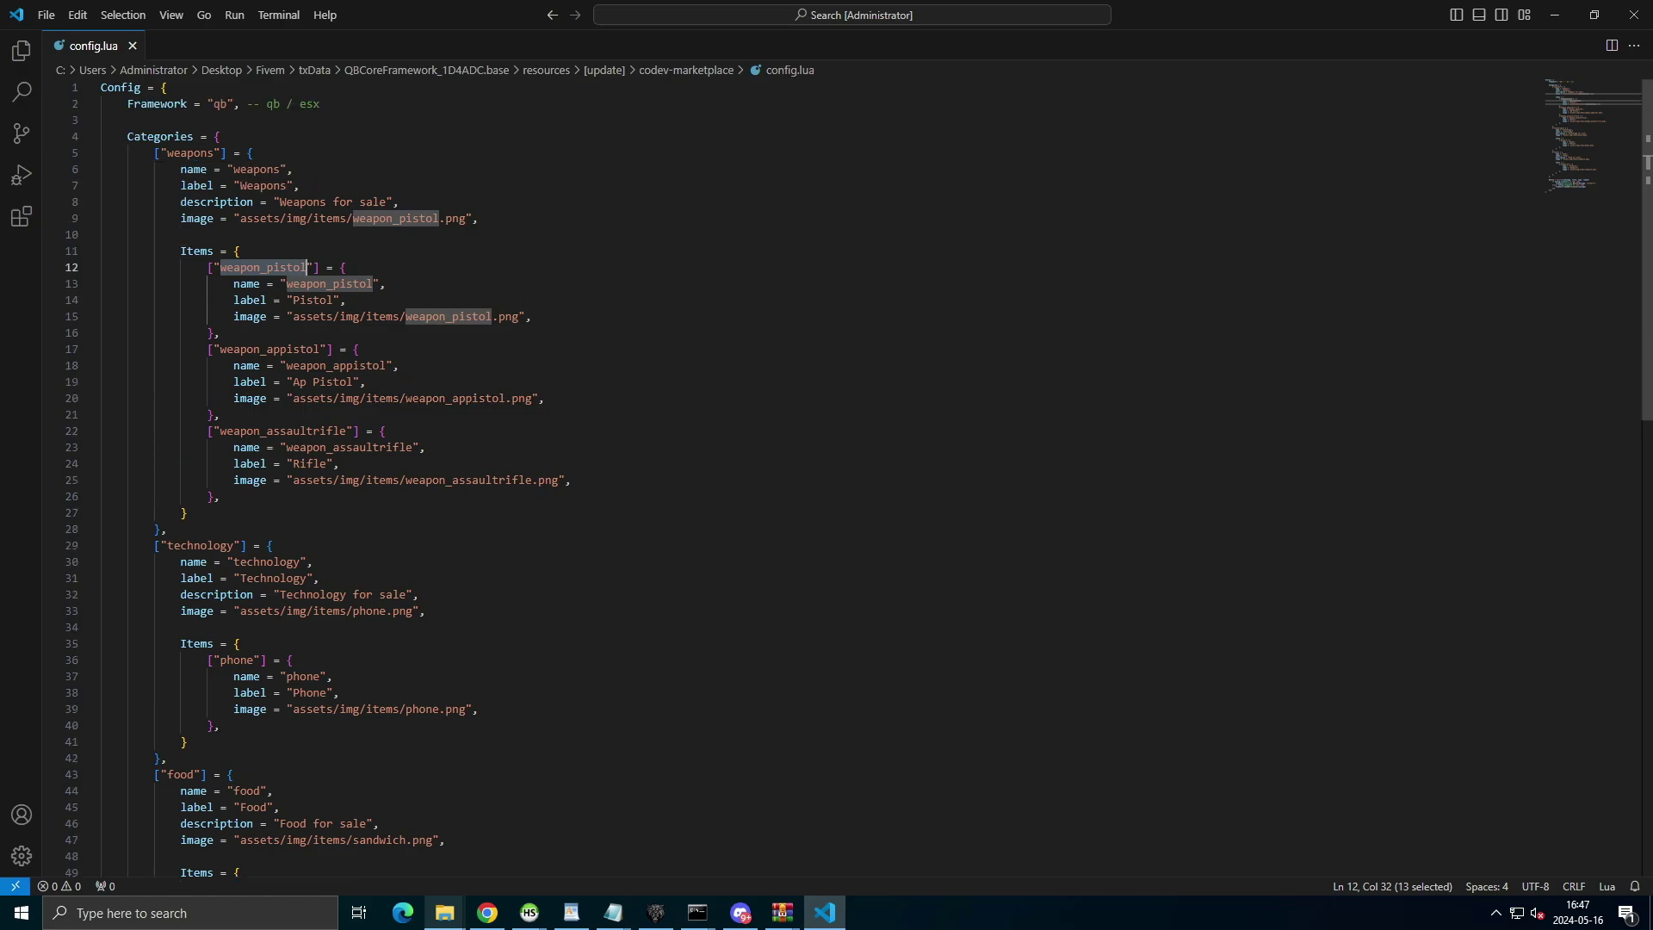
{"action": "left_click", "coordinate": [405, 480]}
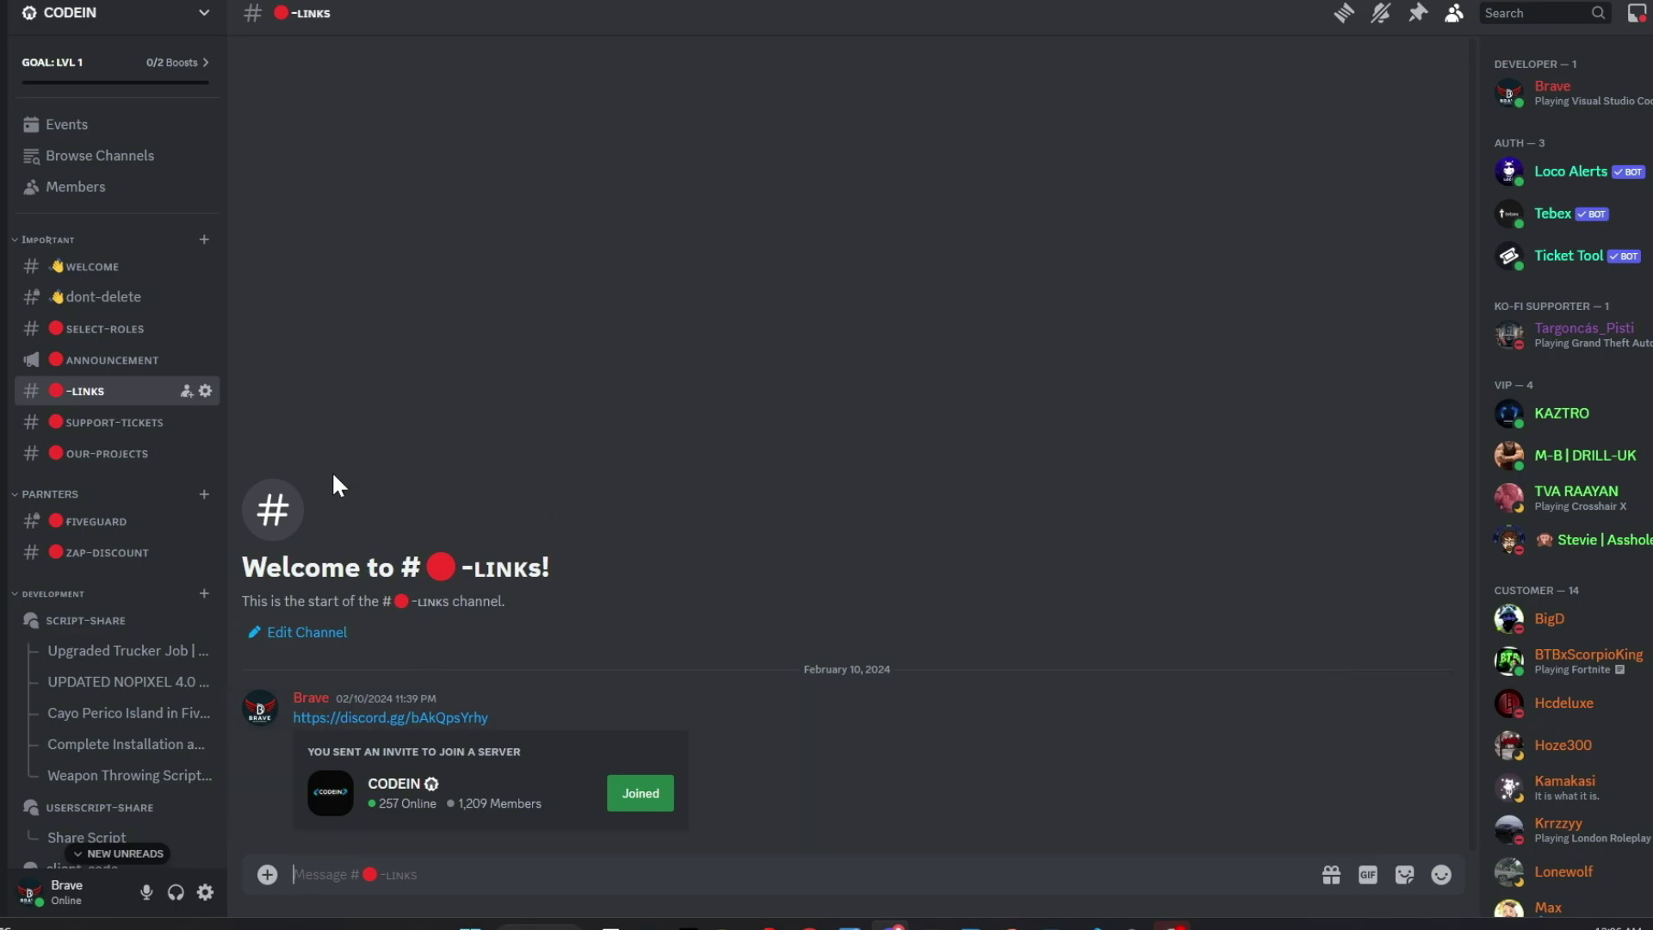
Step: Move from the links channel to #welcome, then into the script-share forum
{"action": "left_click", "coordinate": [116, 277]}
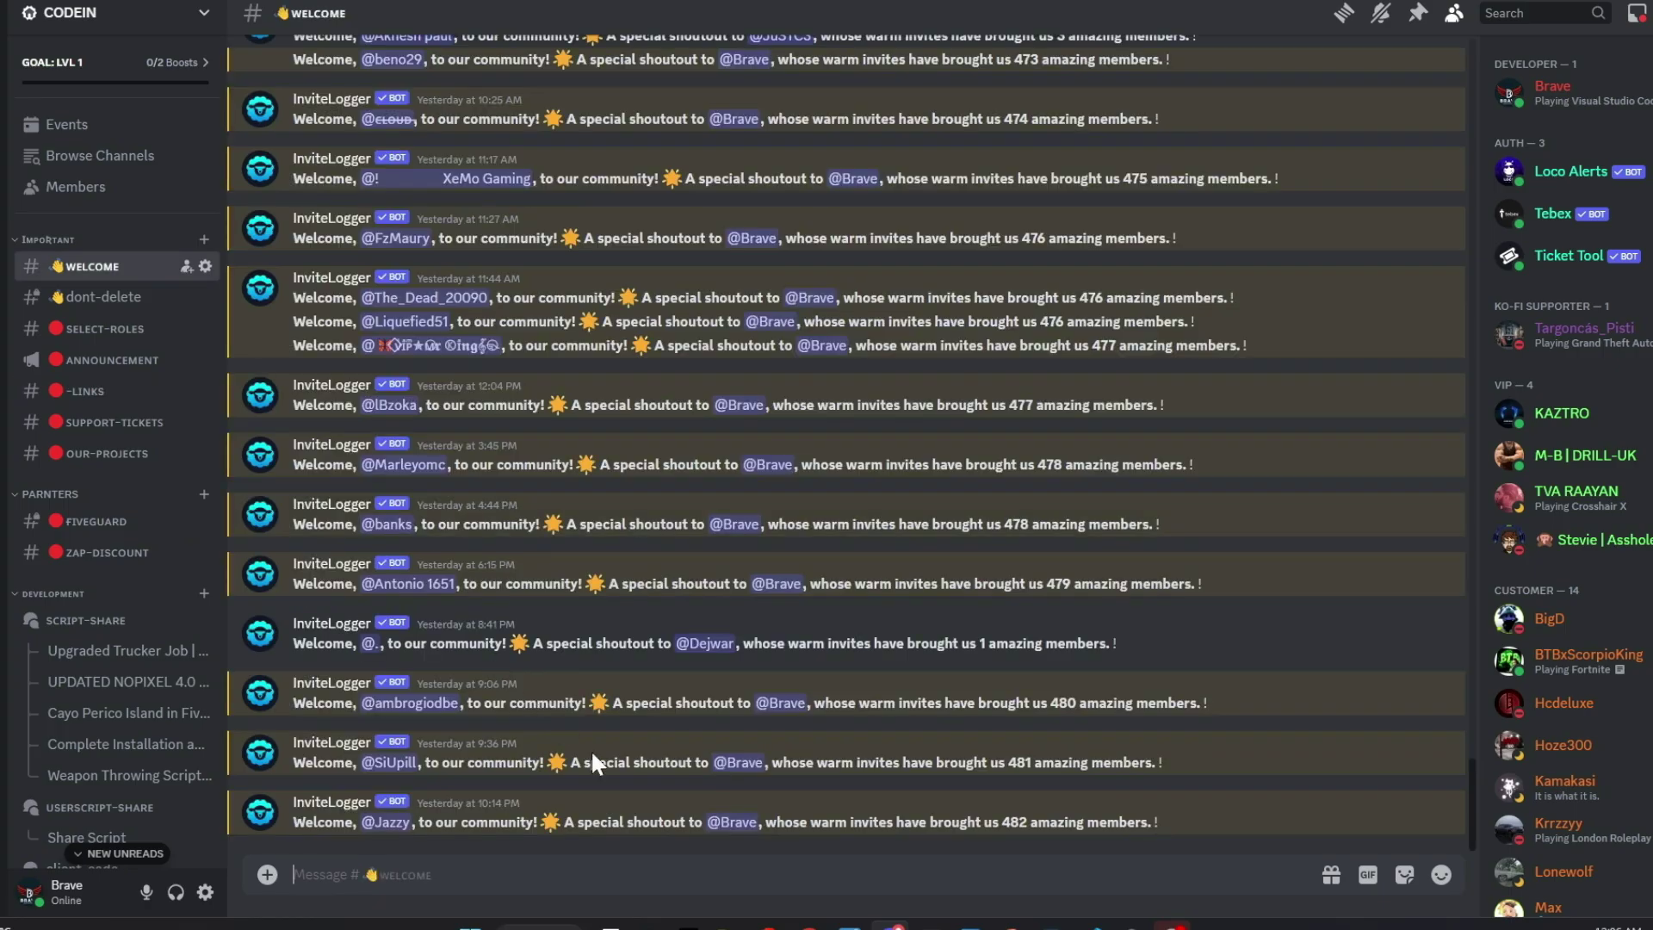
{"action": "scroll", "coordinate": [616, 766], "scroll_direction": "up", "scroll_amount": 3}
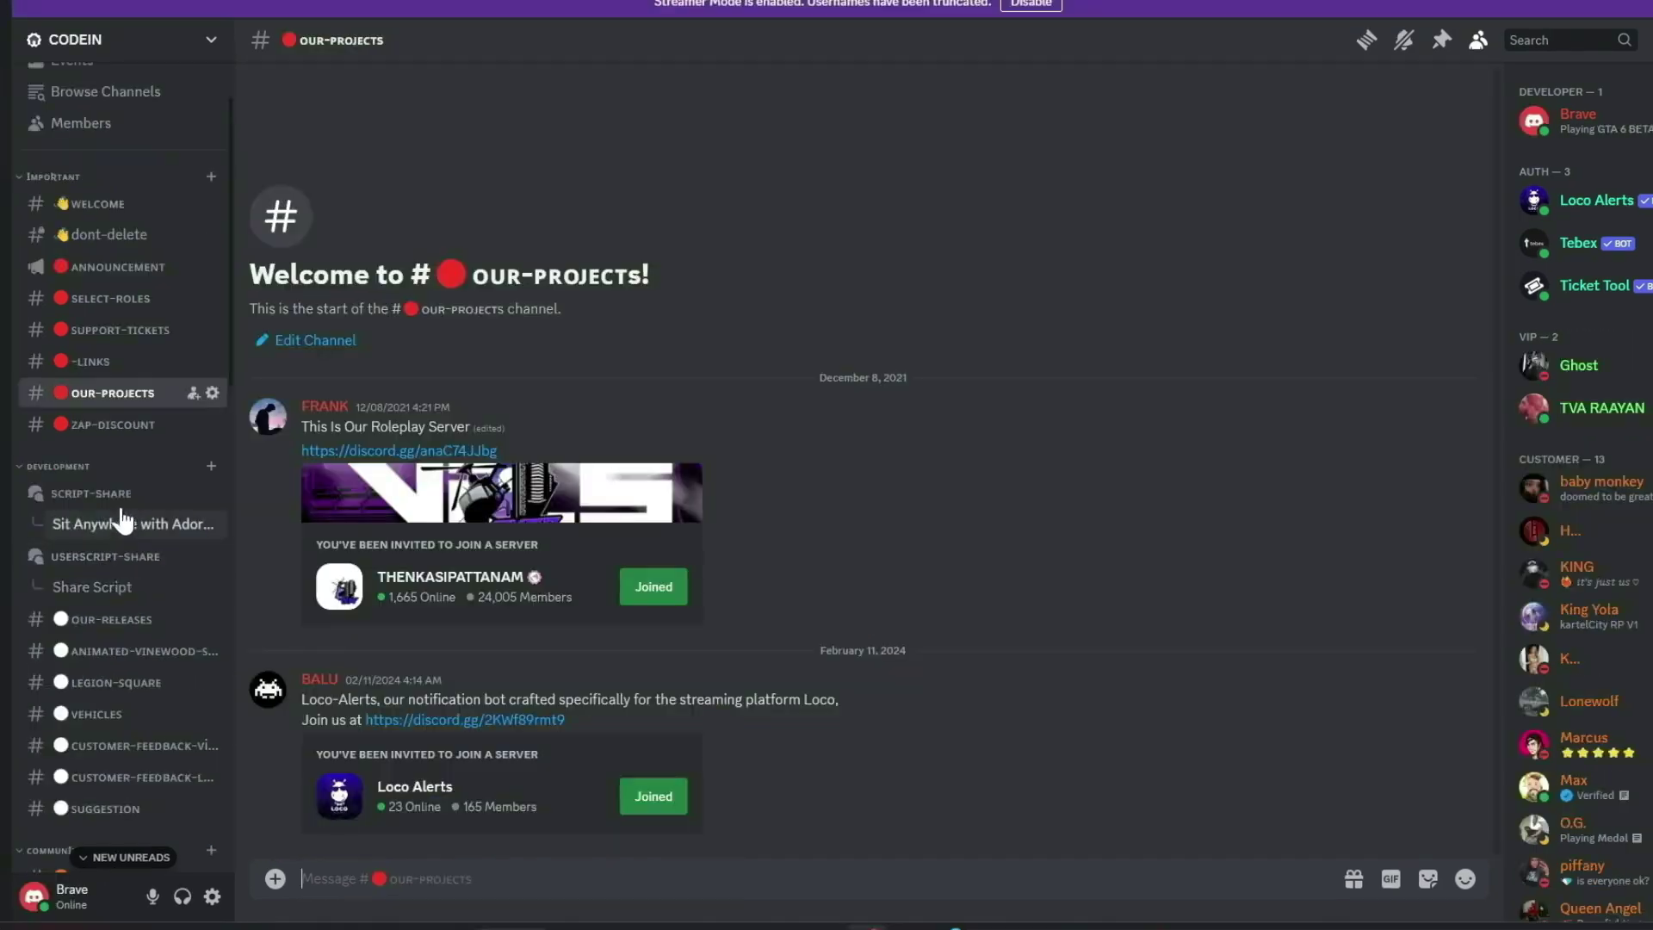
{"action": "left_click", "coordinate": [140, 492]}
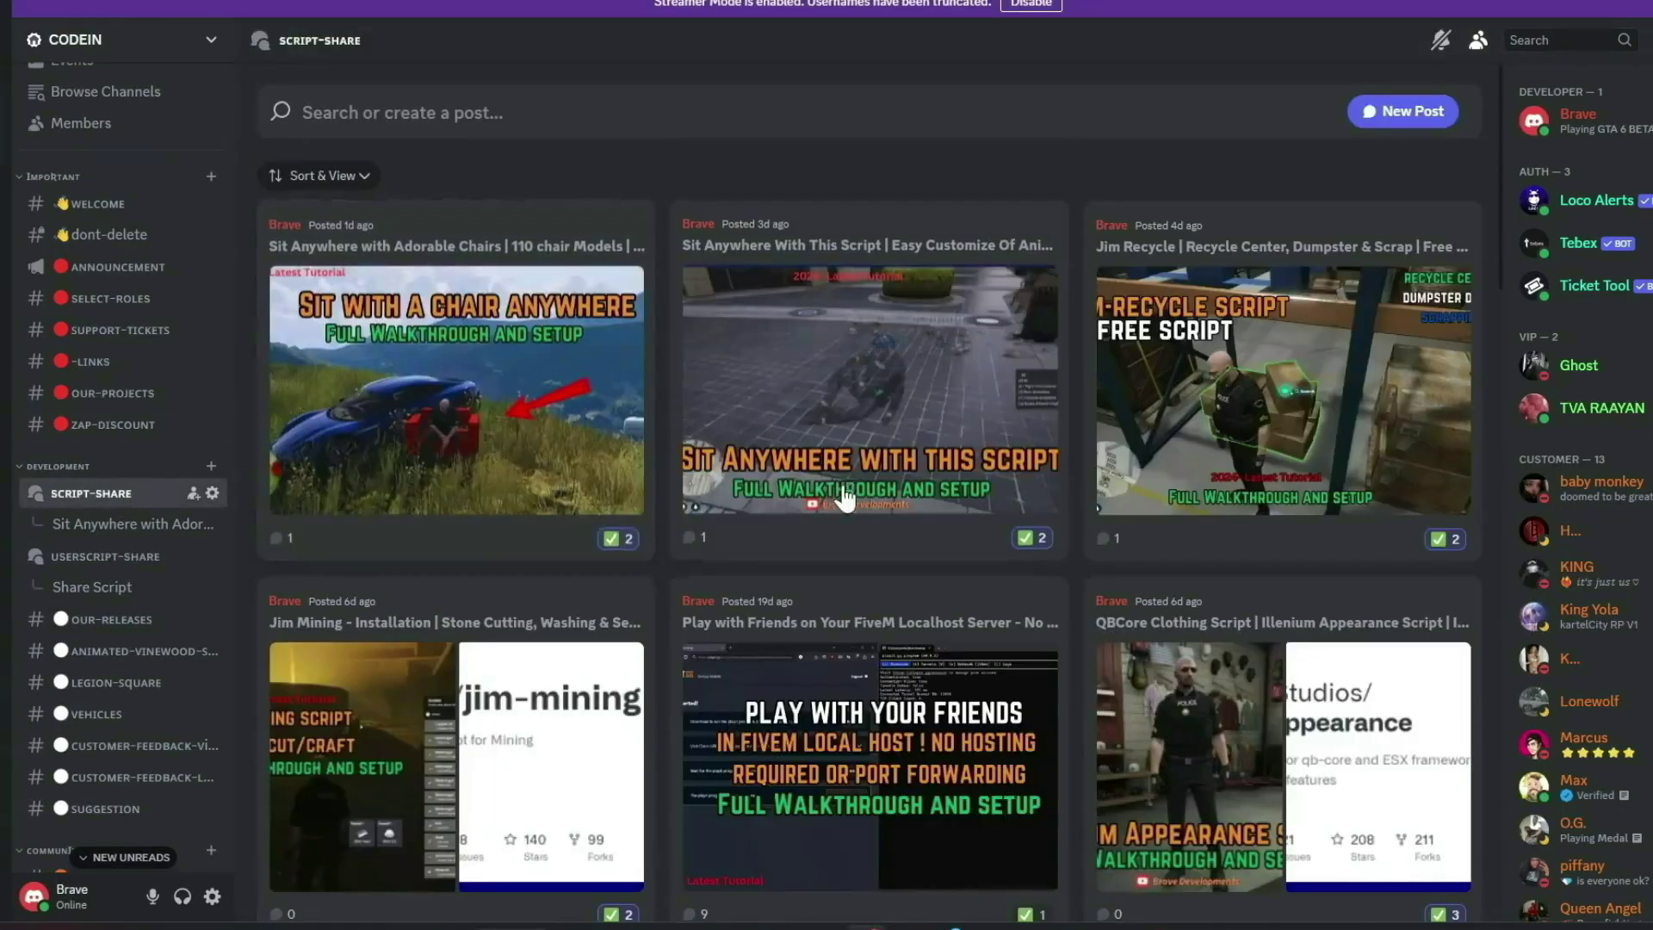
{"action": "scroll", "coordinate": [660, 498], "scroll_direction": "down", "scroll_amount": 15}
{"action": "scroll", "coordinate": [658, 516], "scroll_direction": "down", "scroll_amount": 9}
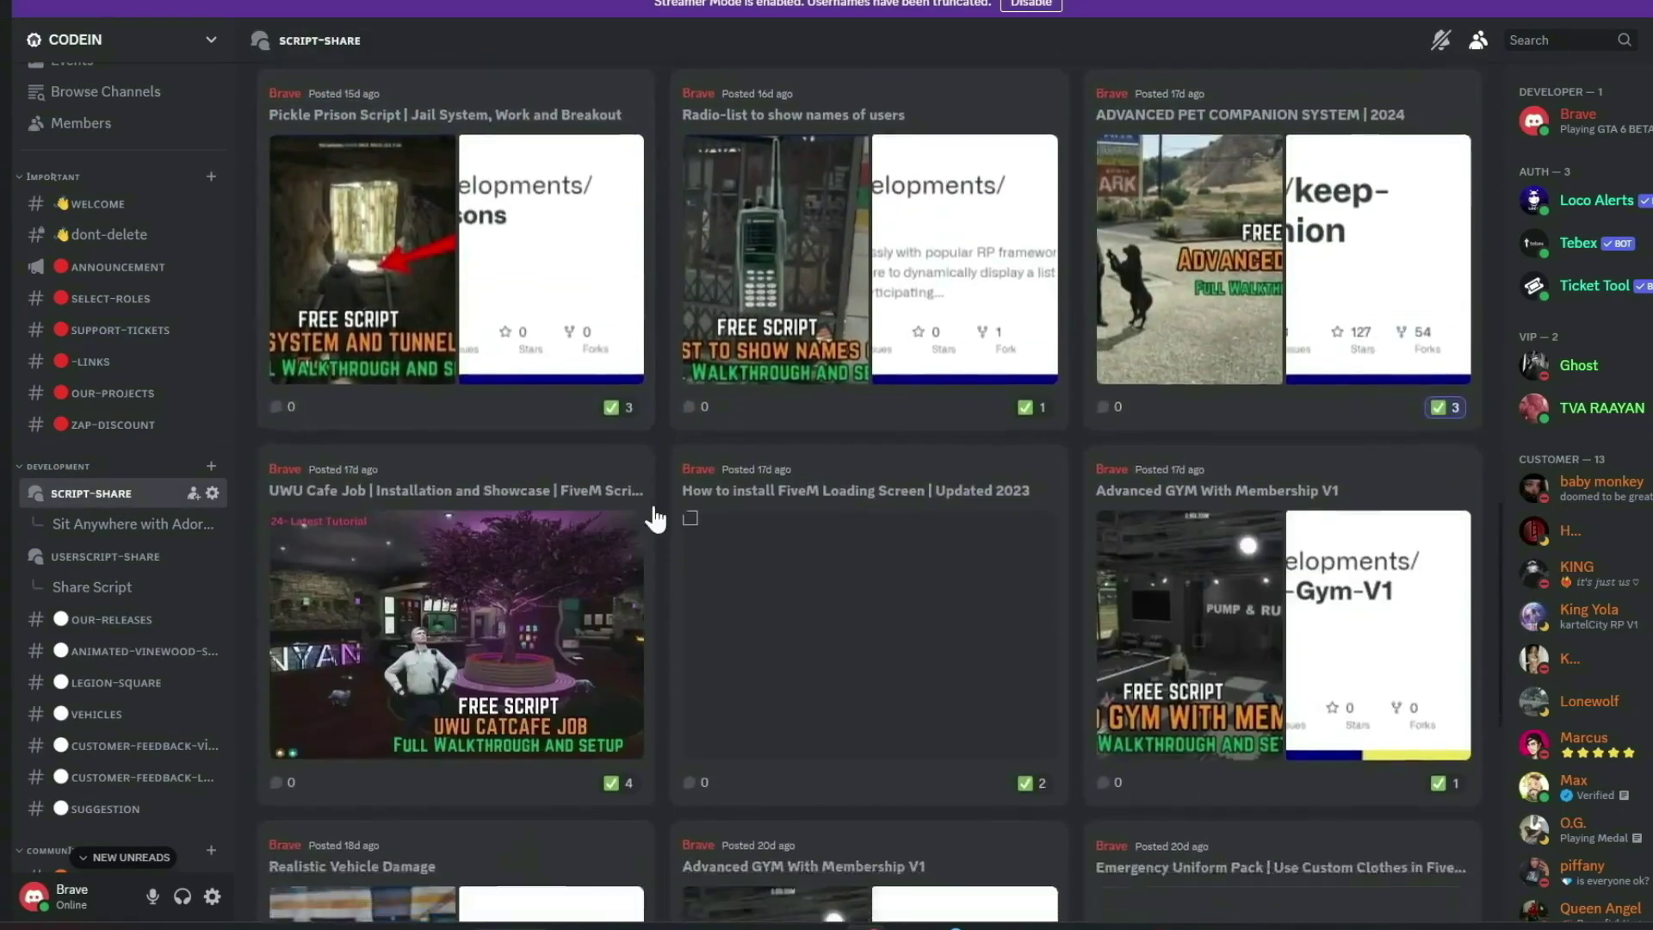
{"action": "scroll", "coordinate": [663, 517], "scroll_direction": "up", "scroll_amount": 20}
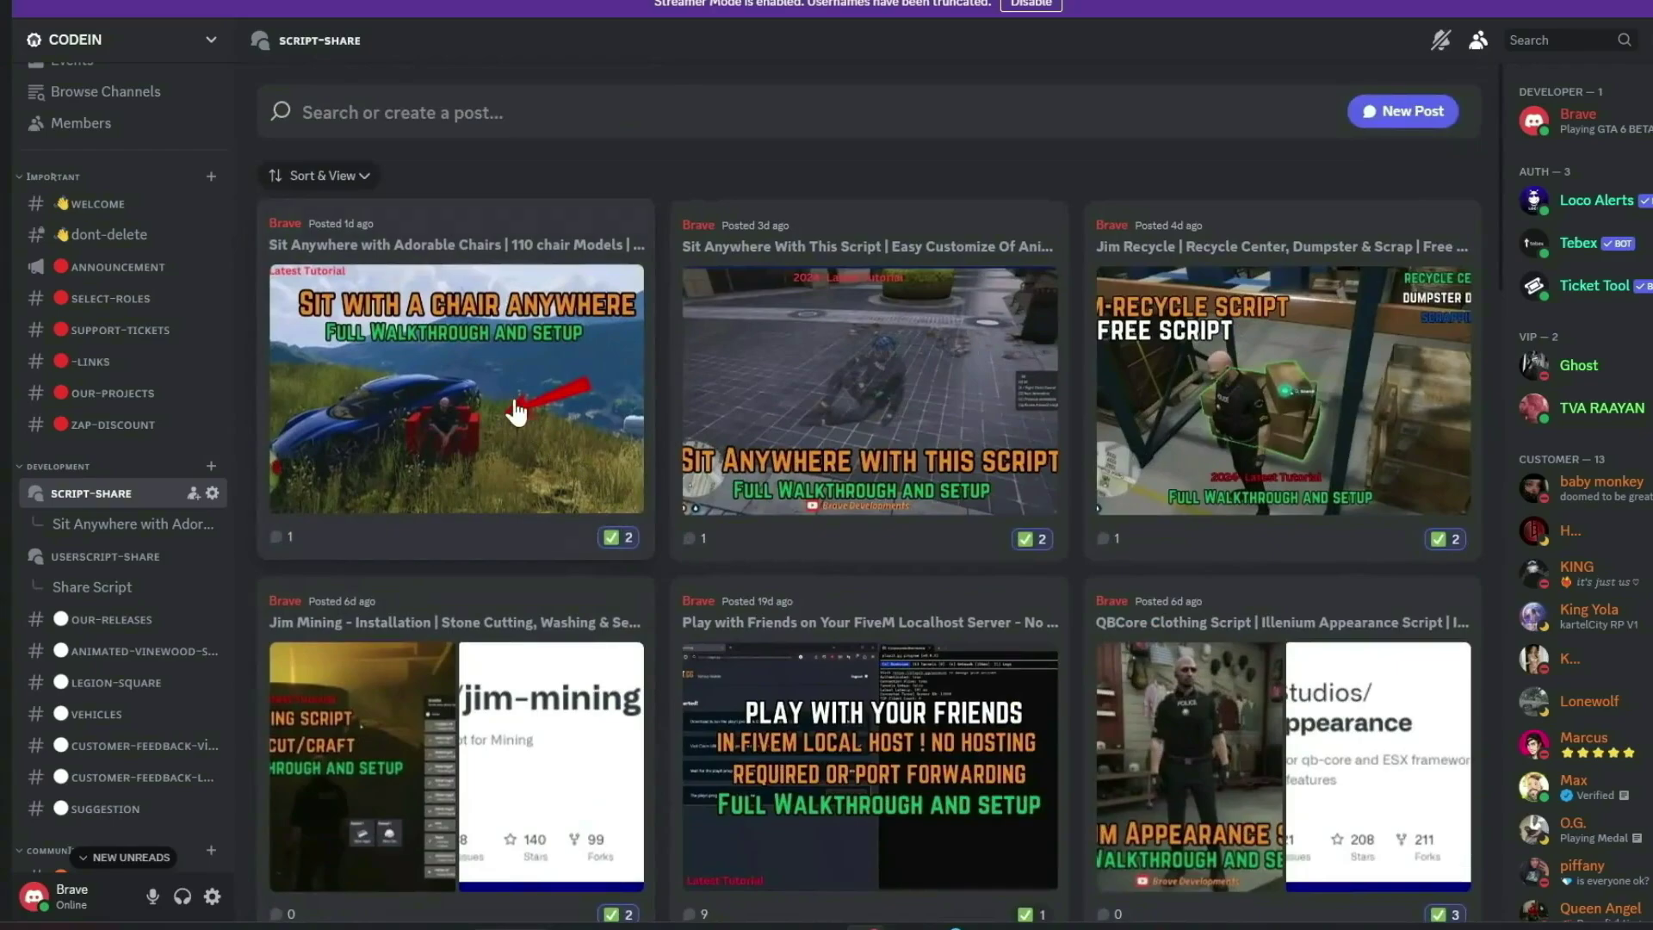
Step: Open the Sit Anywhere, Jim Mining and Share Script posts
{"action": "left_click", "coordinate": [551, 414]}
{"action": "scroll", "coordinate": [829, 678], "scroll_direction": "down", "scroll_amount": 3}
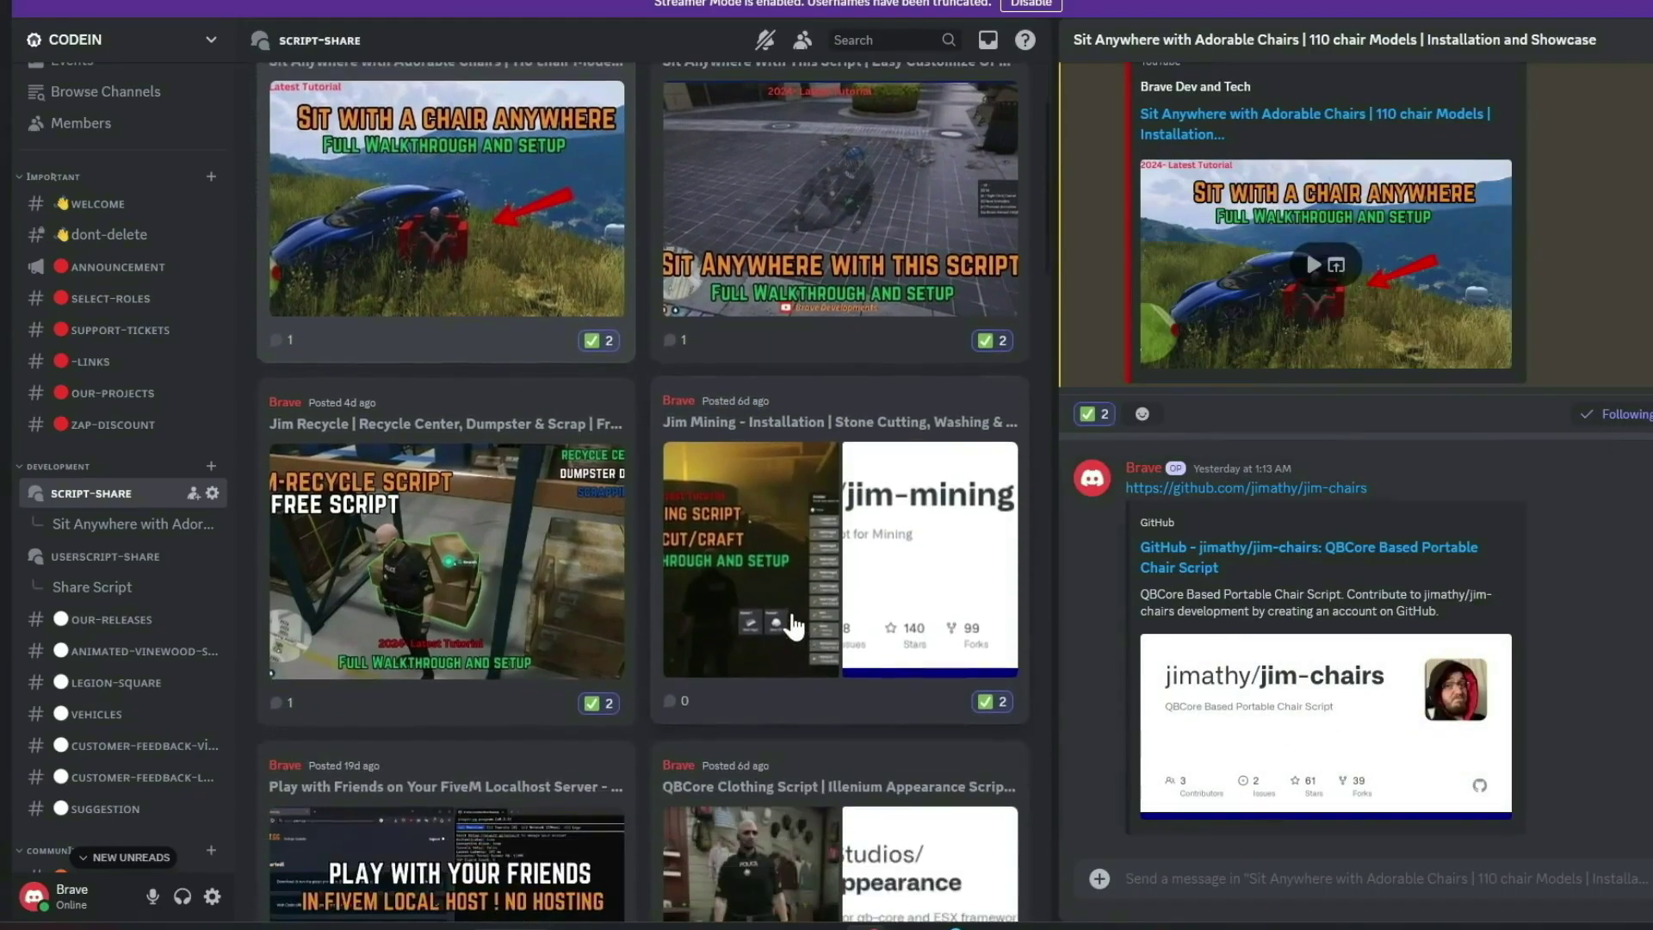
{"action": "left_click", "coordinate": [829, 671]}
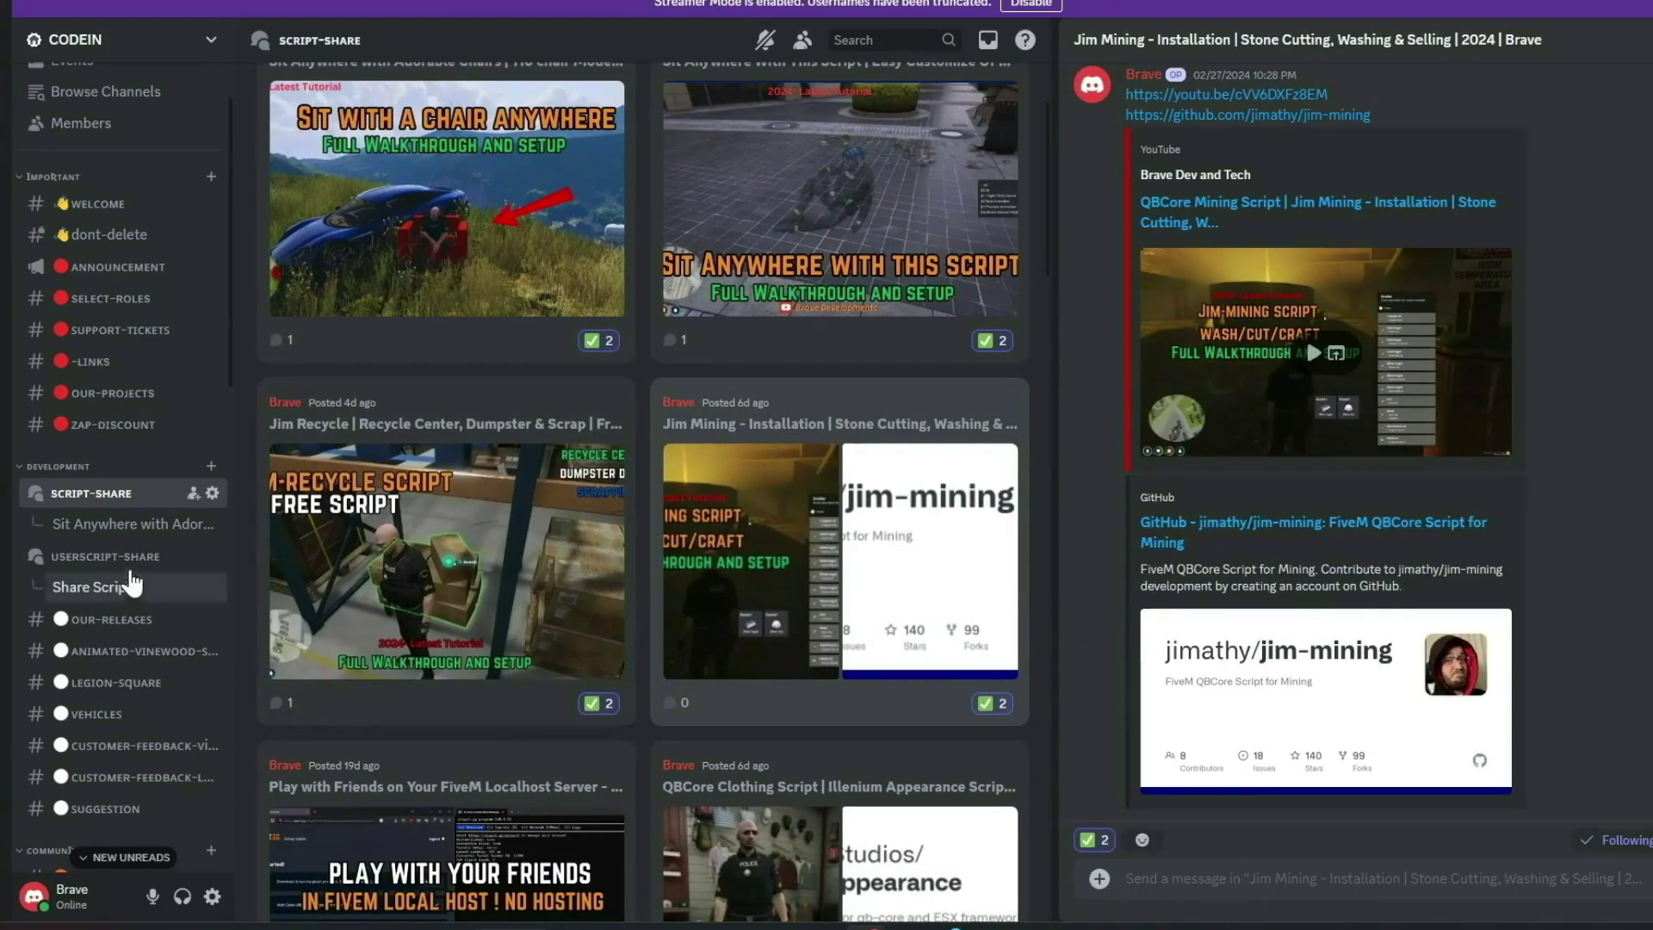
{"action": "left_click", "coordinate": [120, 588]}
Step: Scroll the userscript-share forum, then view #general, #esx-support and #qb-support
{"action": "left_click", "coordinate": [148, 553]}
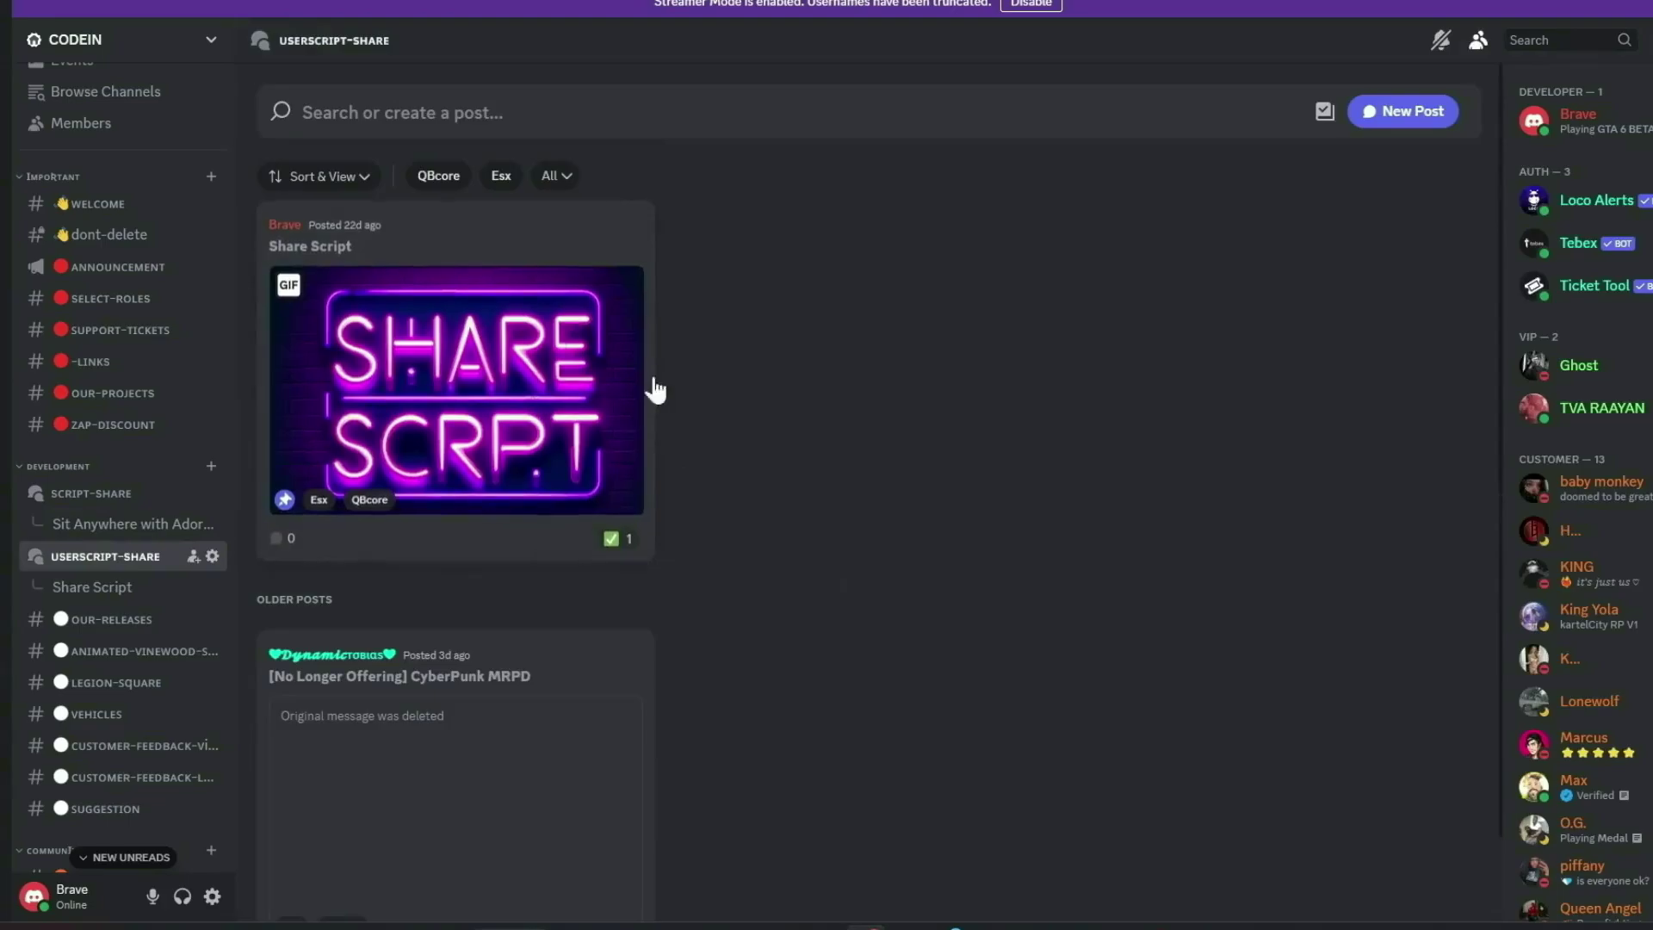
{"action": "scroll", "coordinate": [505, 580], "scroll_direction": "down", "scroll_amount": 2}
{"action": "scroll", "coordinate": [118, 664], "scroll_direction": "down", "scroll_amount": 3}
{"action": "scroll", "coordinate": [118, 664], "scroll_direction": "down", "scroll_amount": 2}
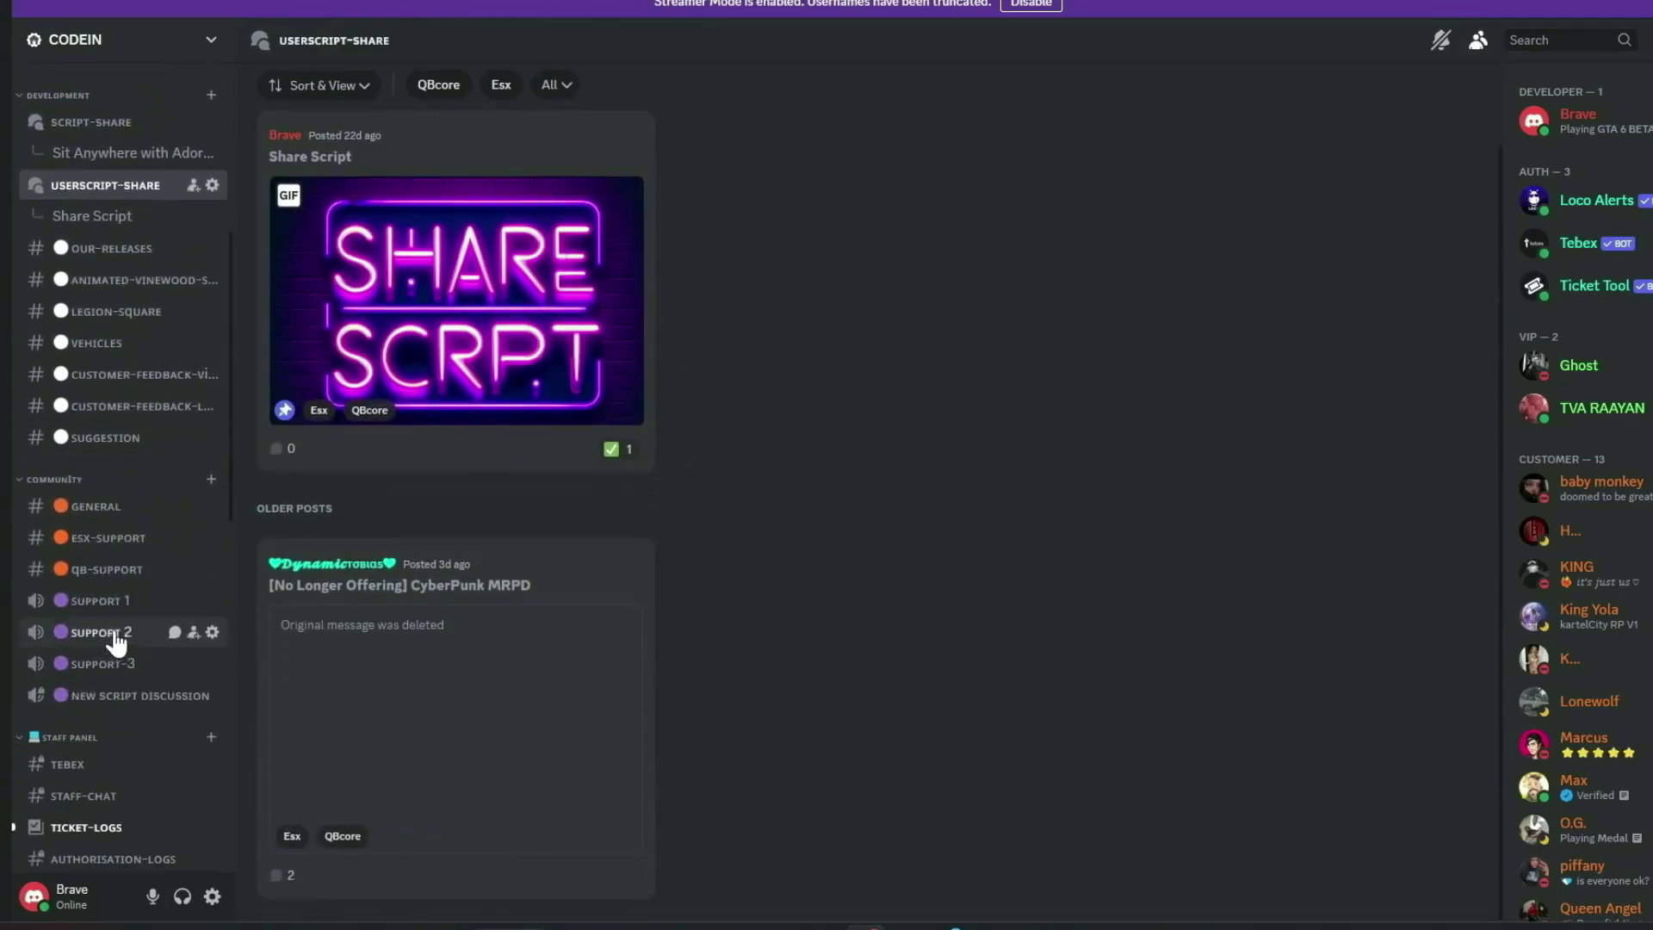
{"action": "left_click", "coordinate": [123, 511]}
{"action": "left_click", "coordinate": [123, 543]}
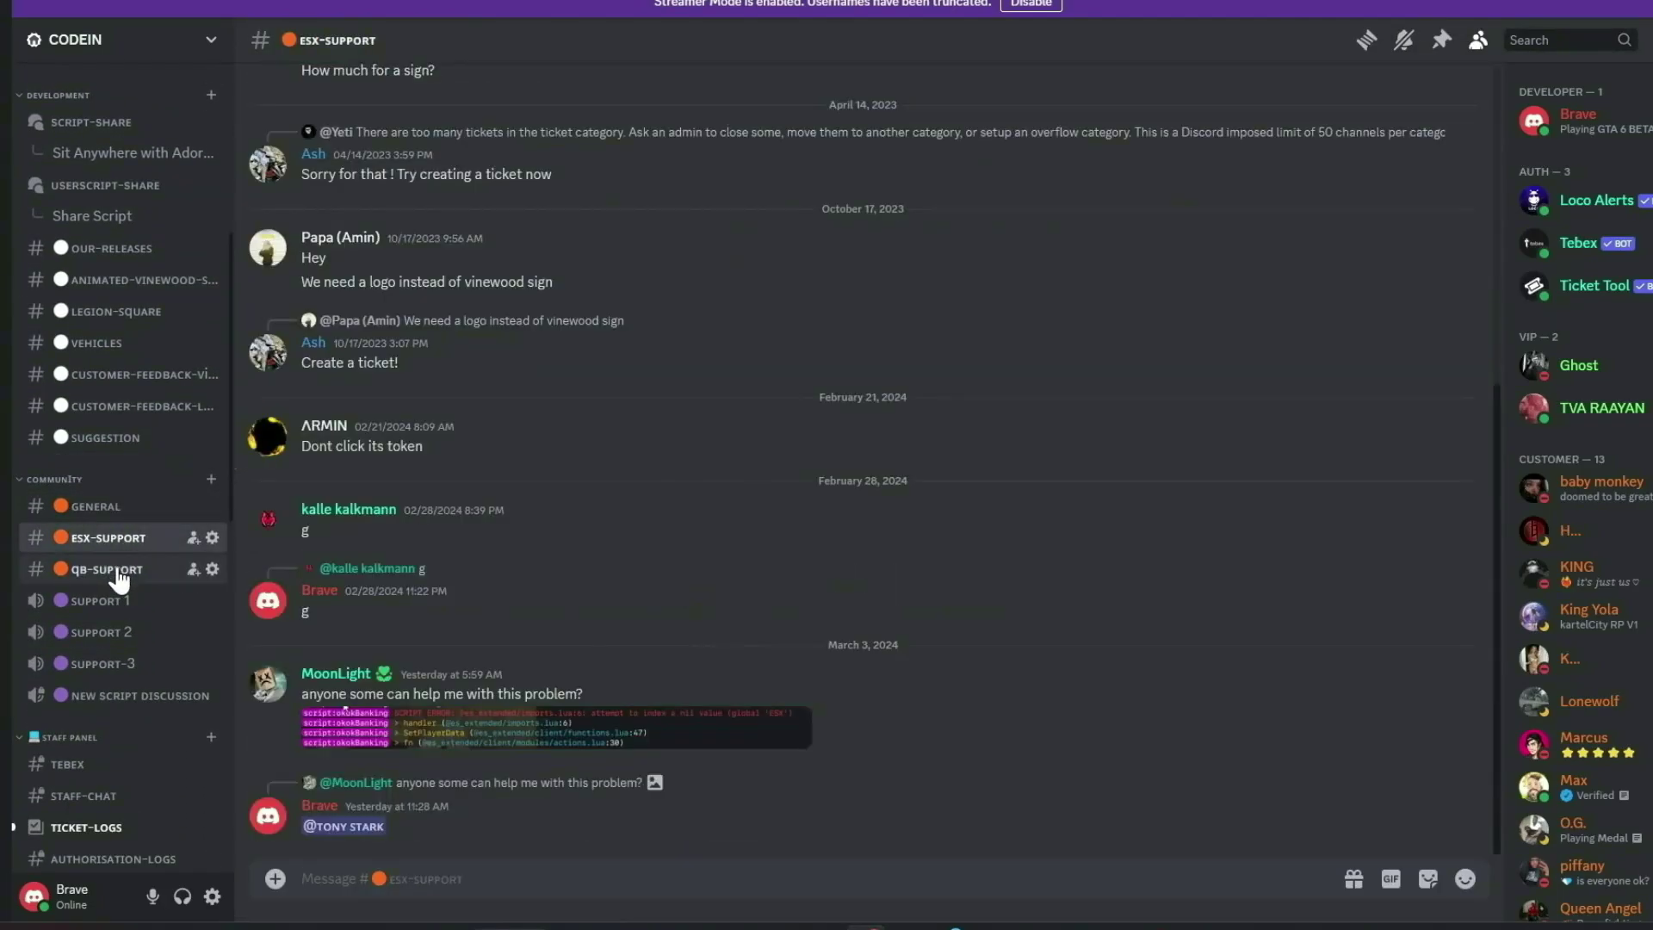
{"action": "left_click", "coordinate": [122, 570]}
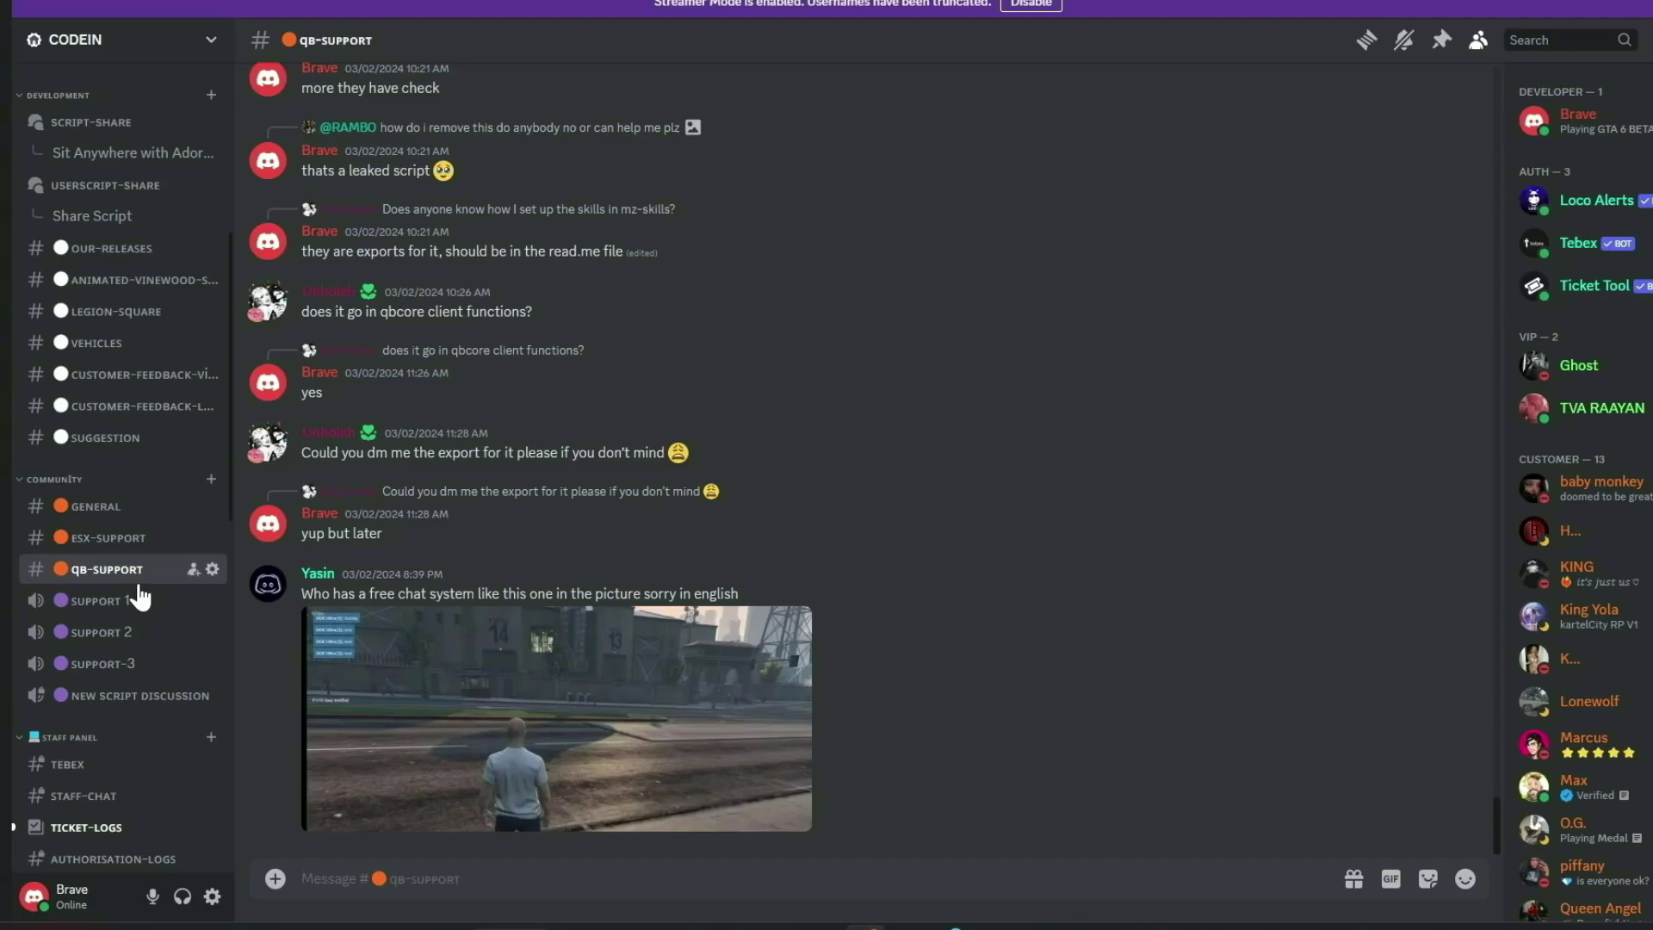
Step: Go back through #esx-support to #general and scroll through its messages
{"action": "left_click", "coordinate": [151, 538]}
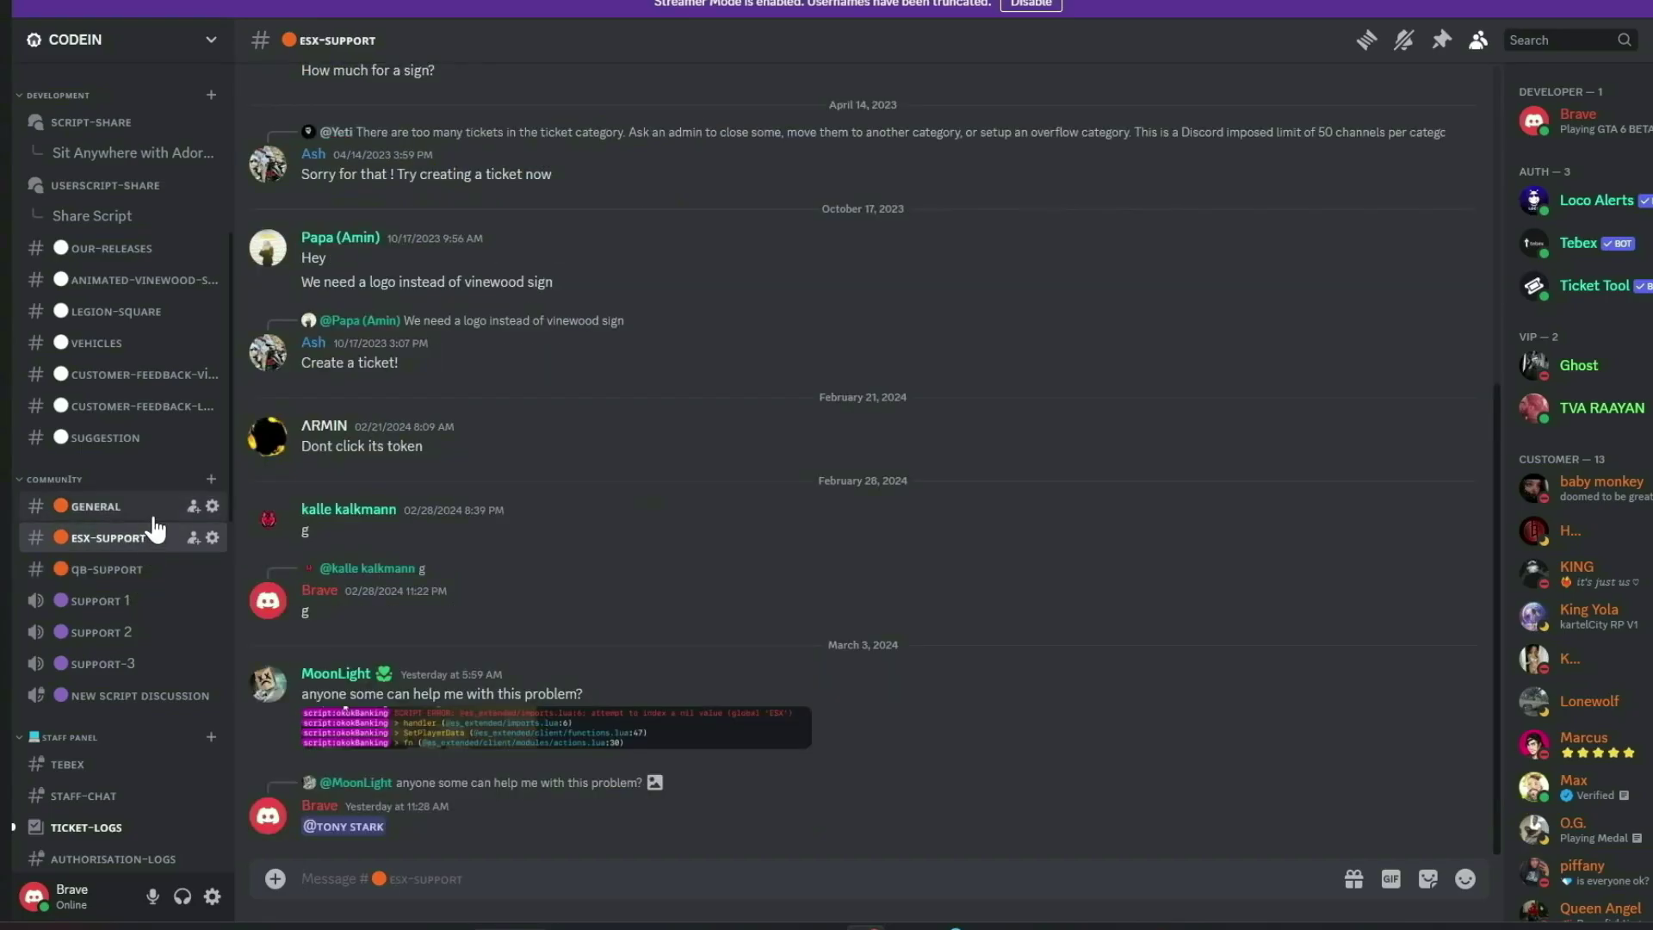
{"action": "left_click", "coordinate": [153, 515]}
{"action": "scroll", "coordinate": [138, 620], "scroll_direction": "down", "scroll_amount": 10}
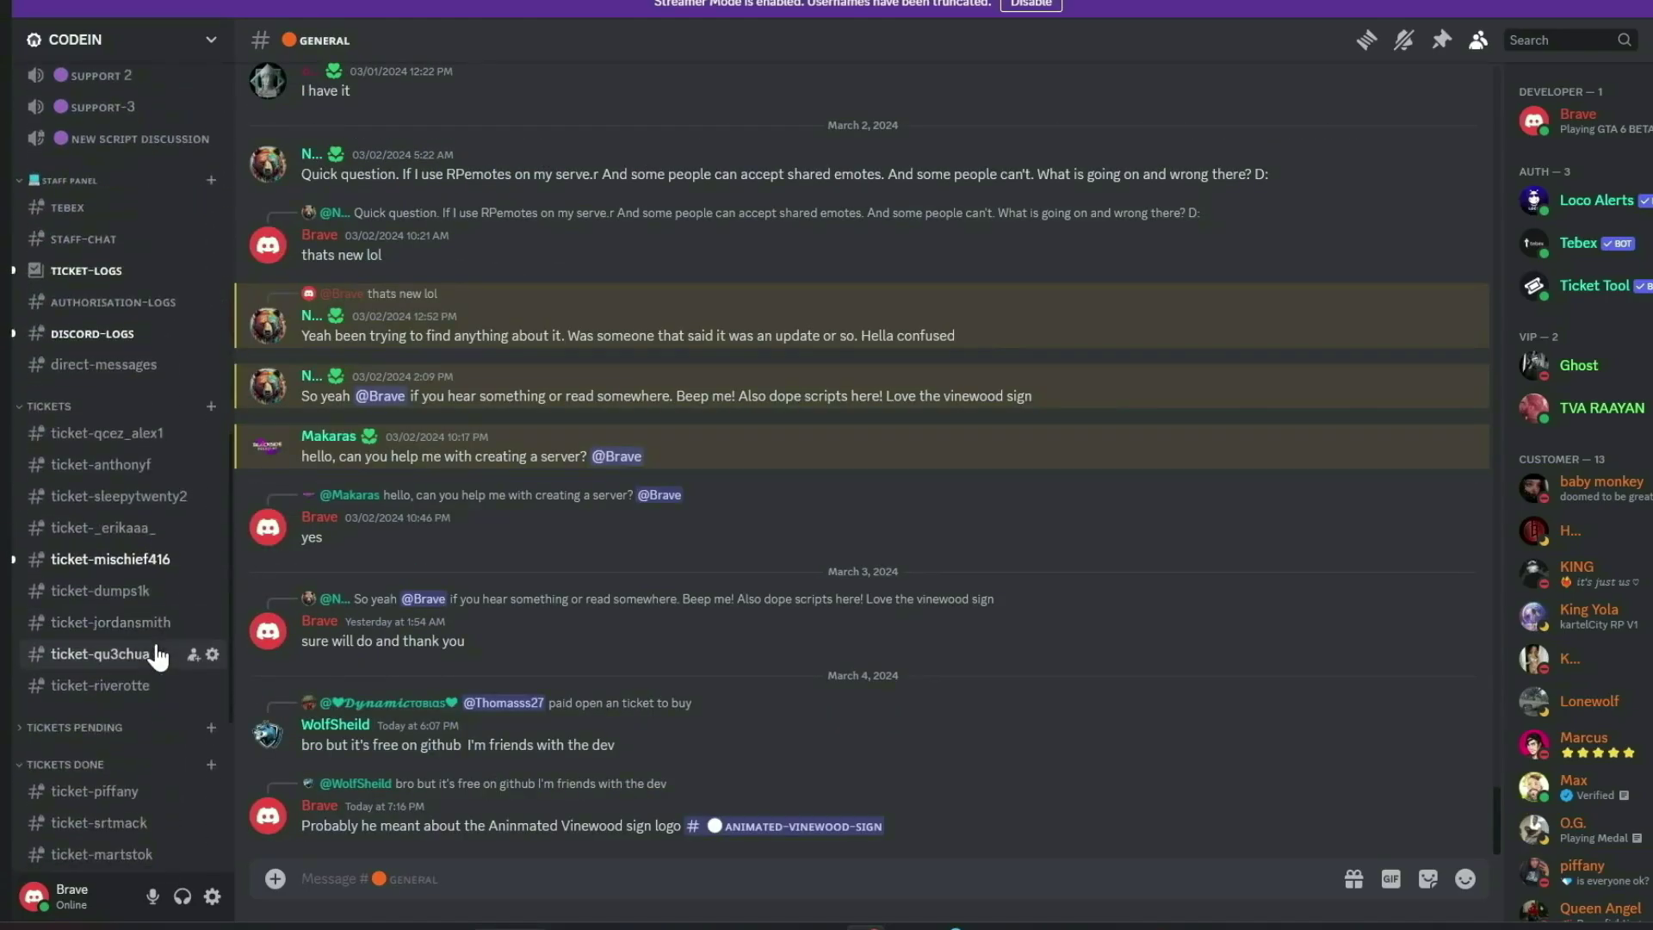
{"action": "scroll", "coordinate": [158, 659], "scroll_direction": "down", "scroll_amount": 3}
{"action": "scroll", "coordinate": [158, 658], "scroll_direction": "up", "scroll_amount": 15}
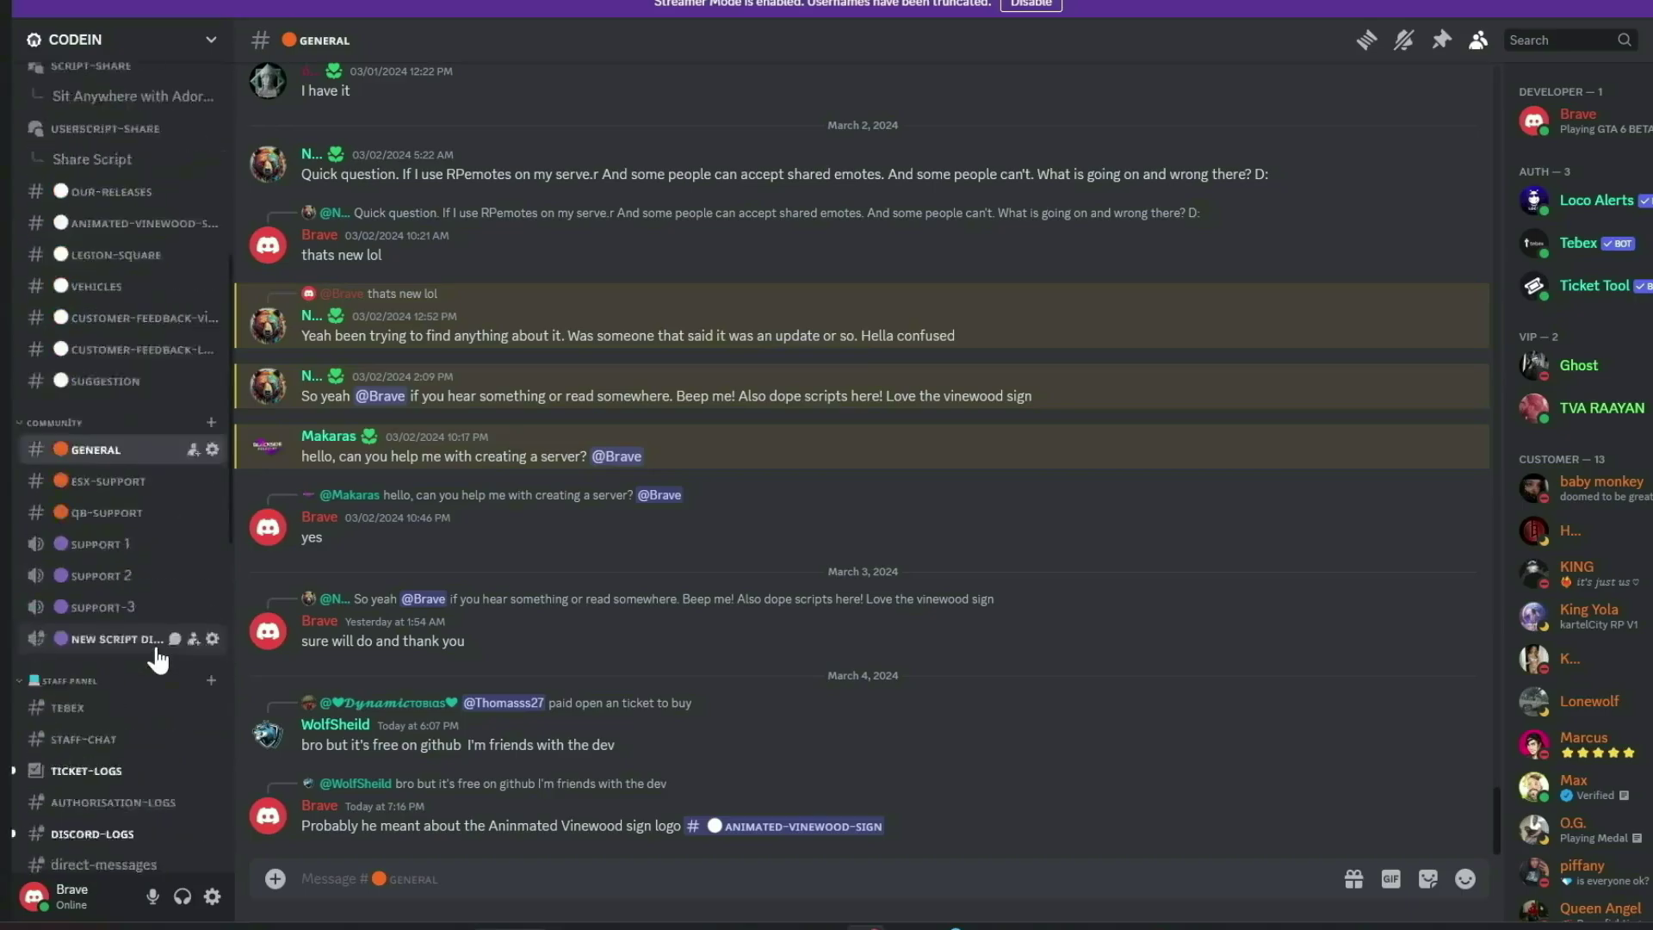
{"action": "scroll", "coordinate": [157, 659], "scroll_direction": "up", "scroll_amount": 15}
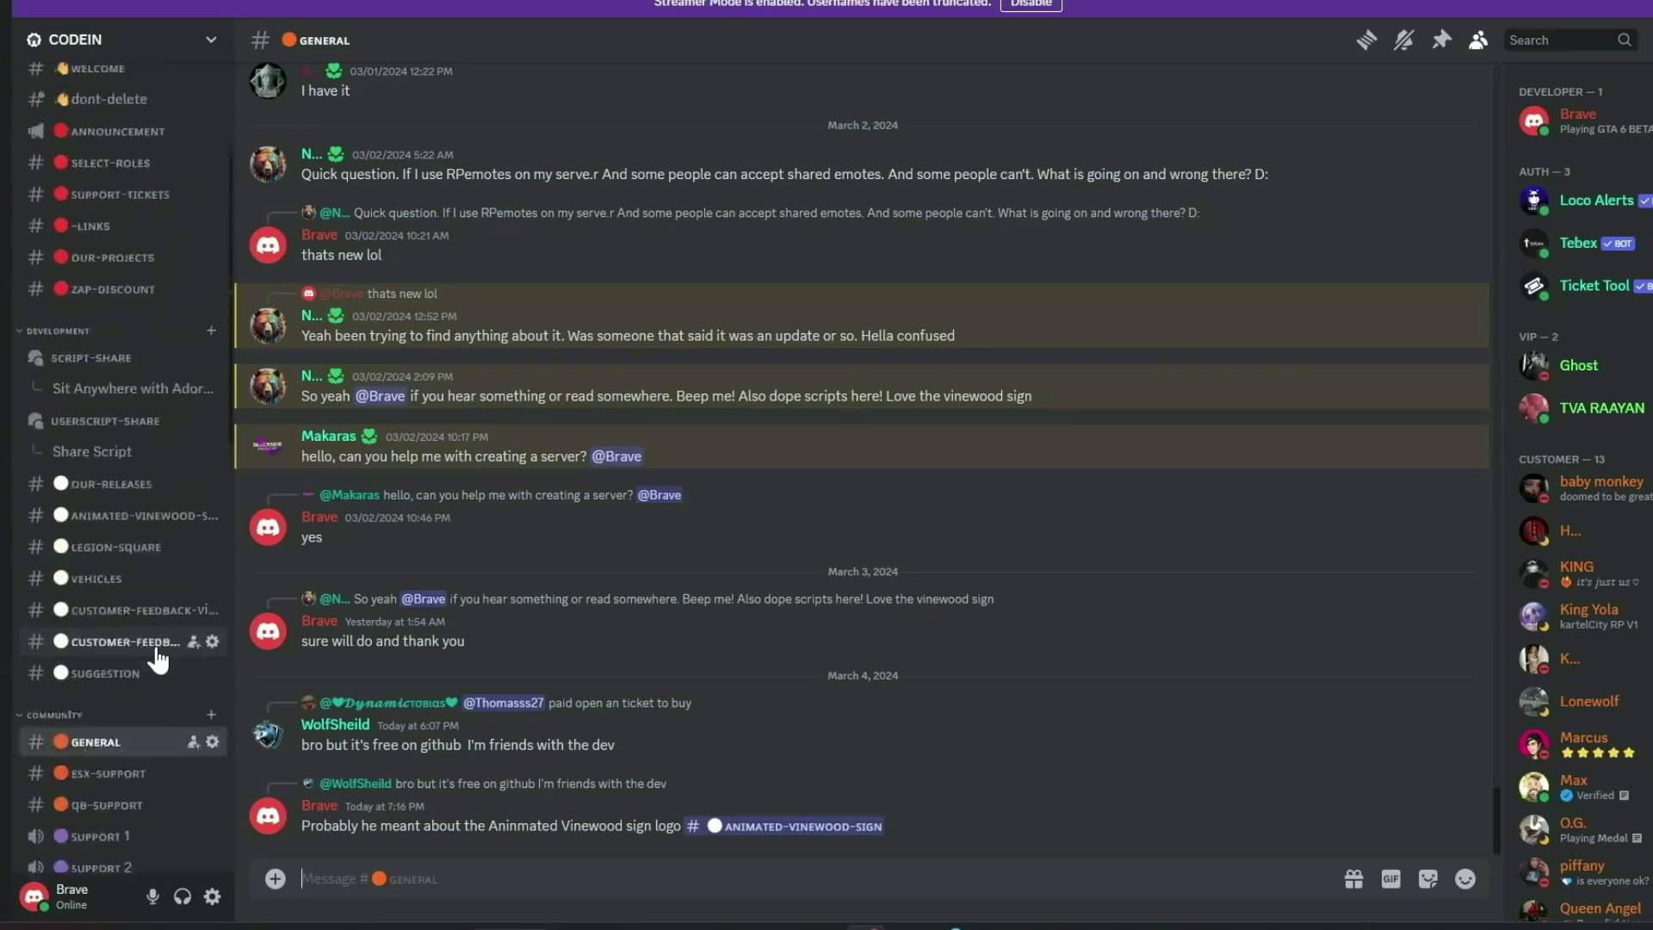